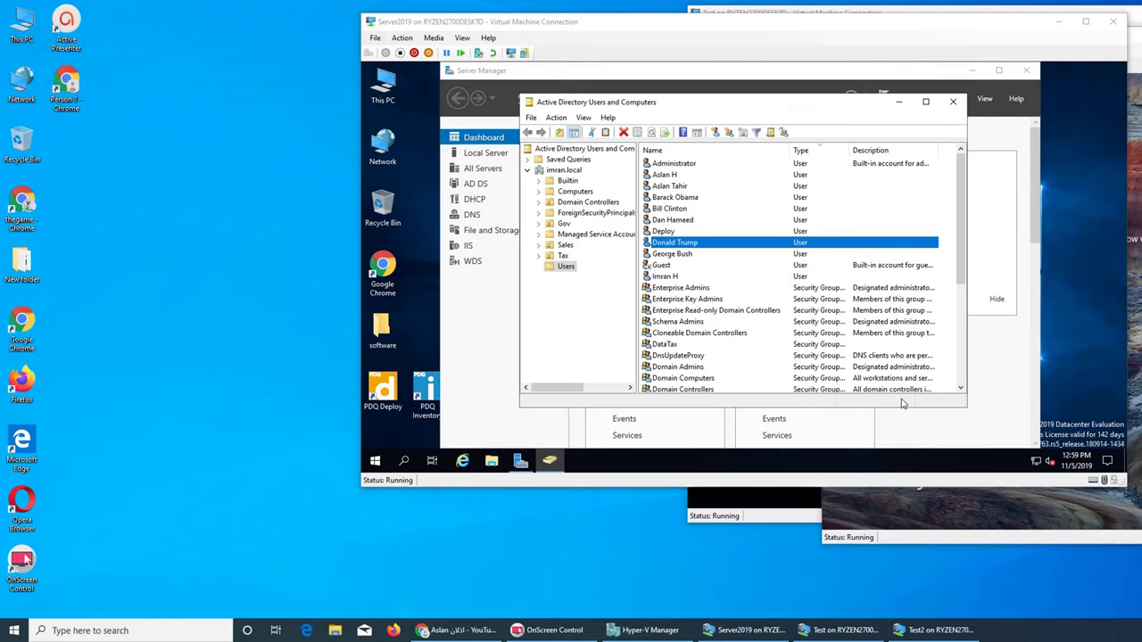
# - Launch Google Chrome on the server
pyautogui.click(468, 466)
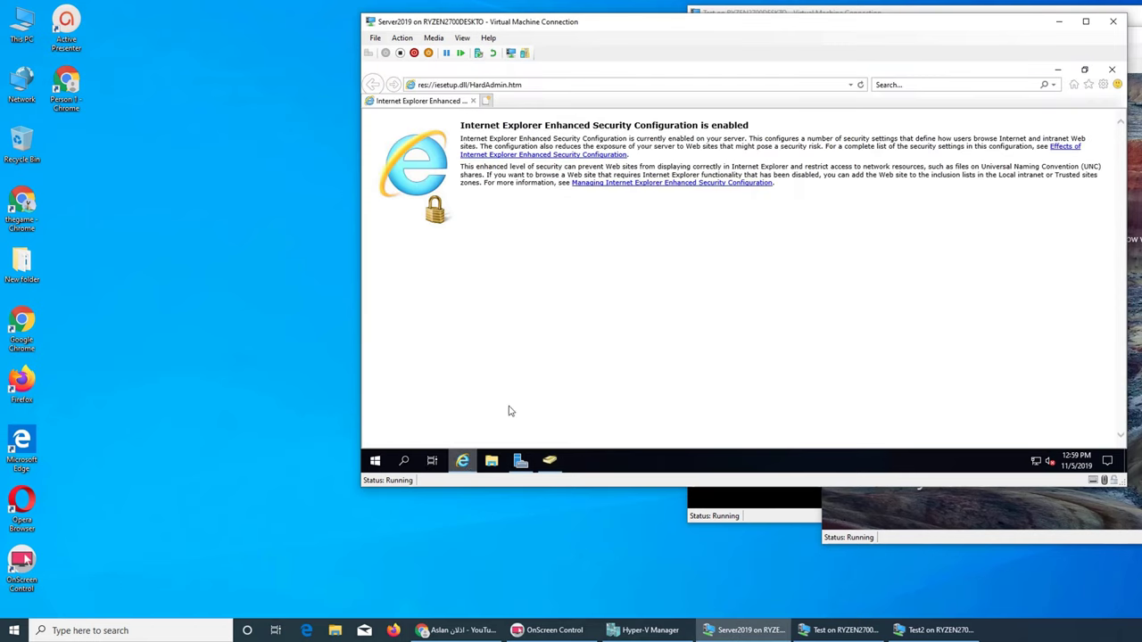
pyautogui.click(522, 453)
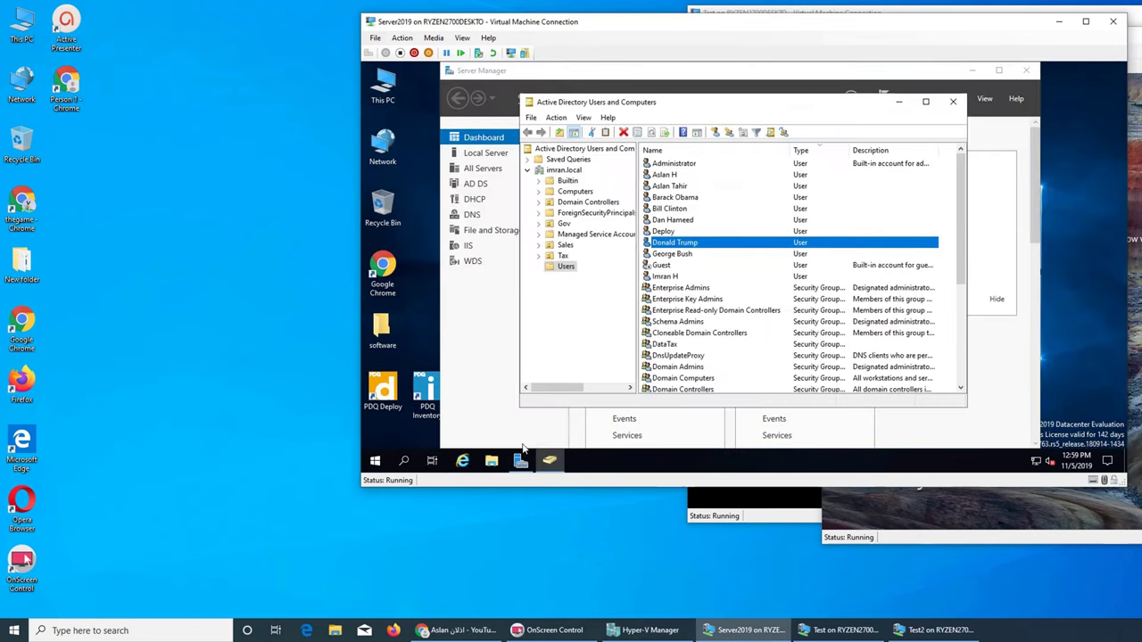
pyautogui.doubleClick(383, 268)
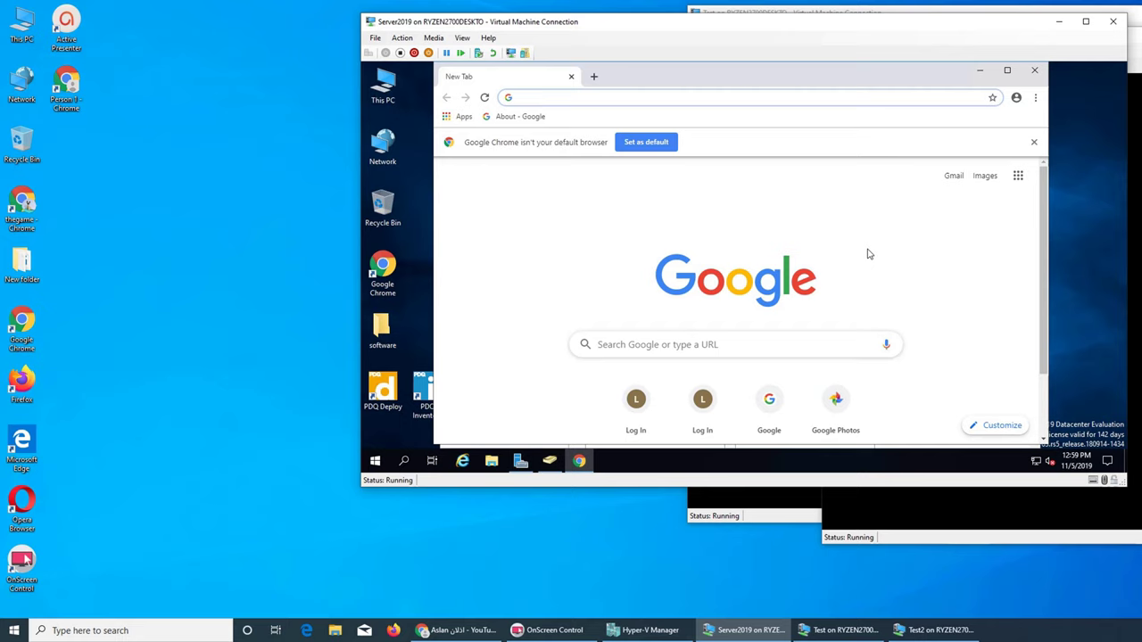
# - Search for 'spiceworks inventory' and download Spiceworks.exe from the Spiceworks Inventory download page
pyautogui.write('sn')
pyautogui.press('BackSpace')
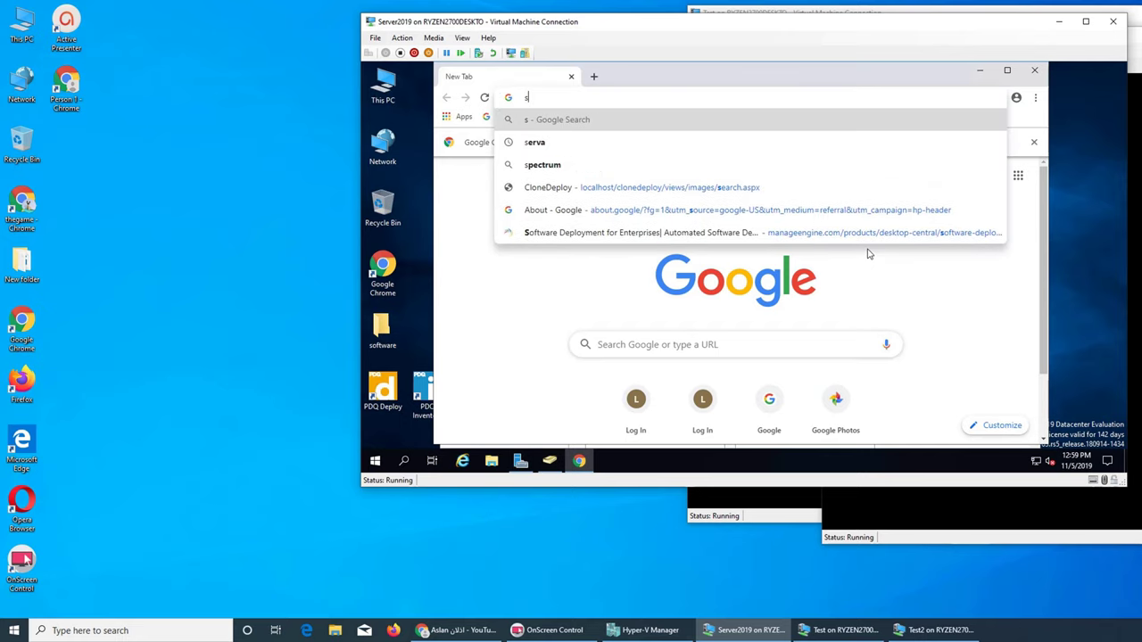
pyautogui.write('pice')
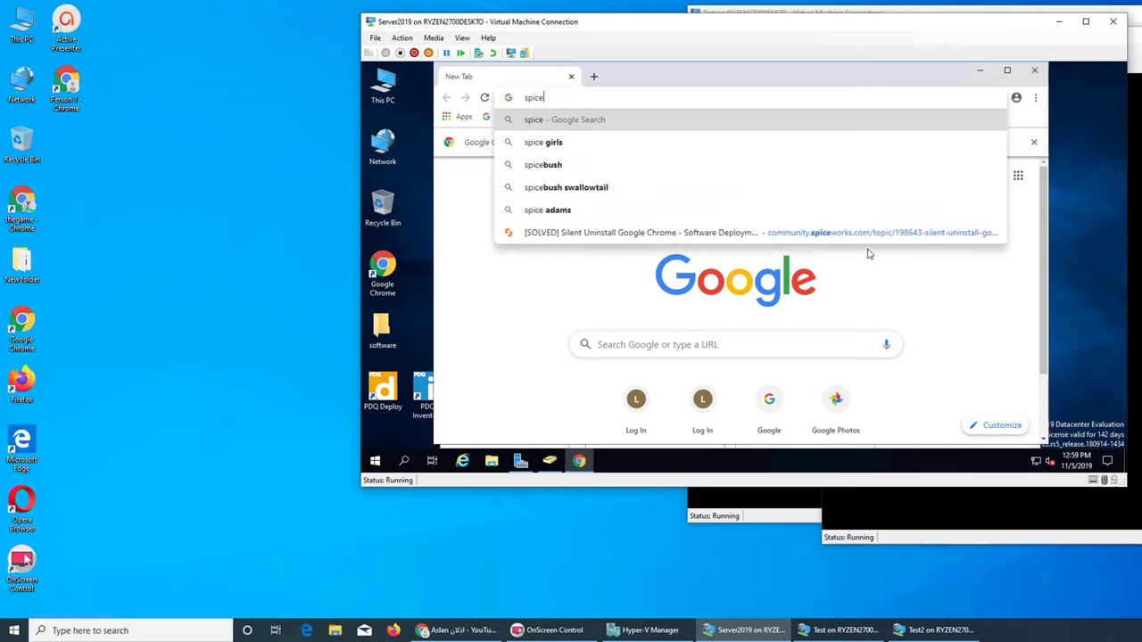
pyautogui.write('works')
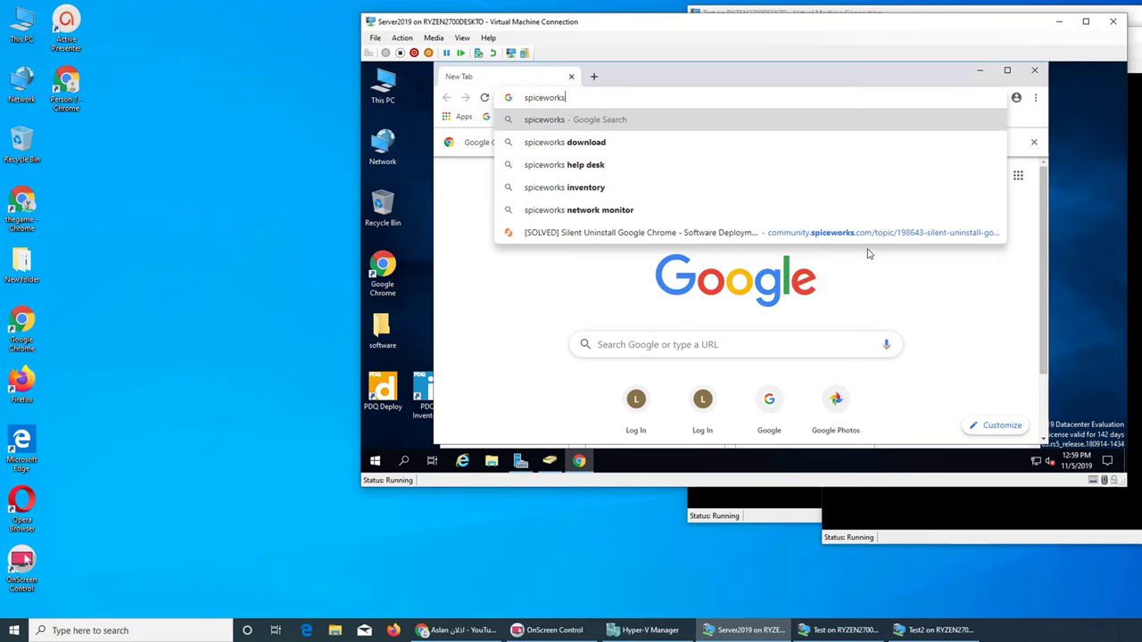
pyautogui.click(590, 189)
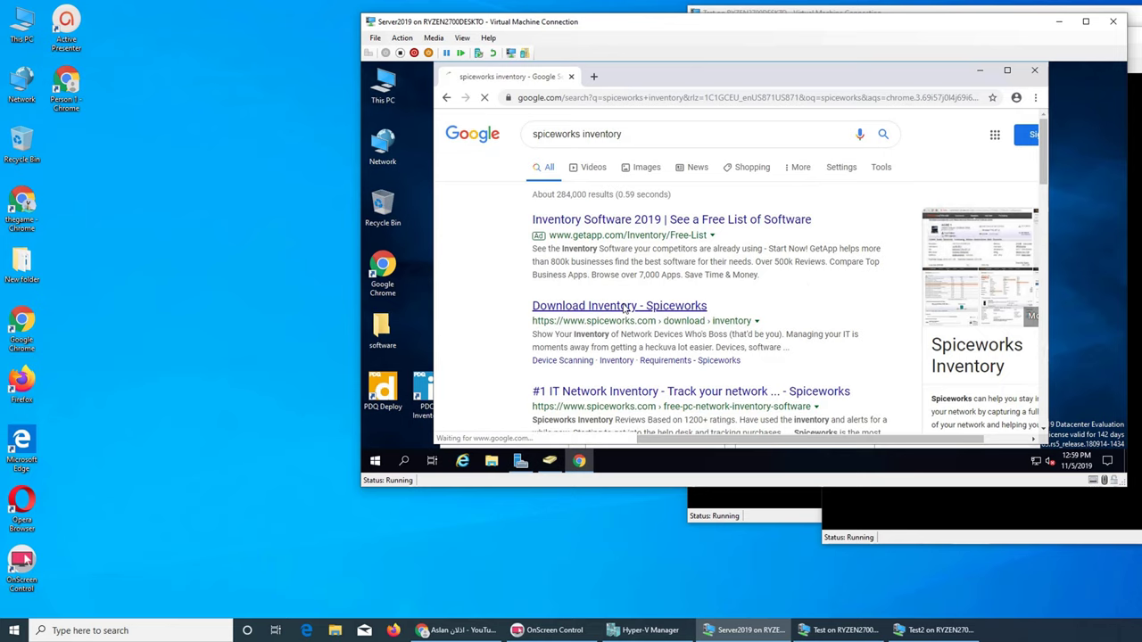
pyautogui.click(626, 308)
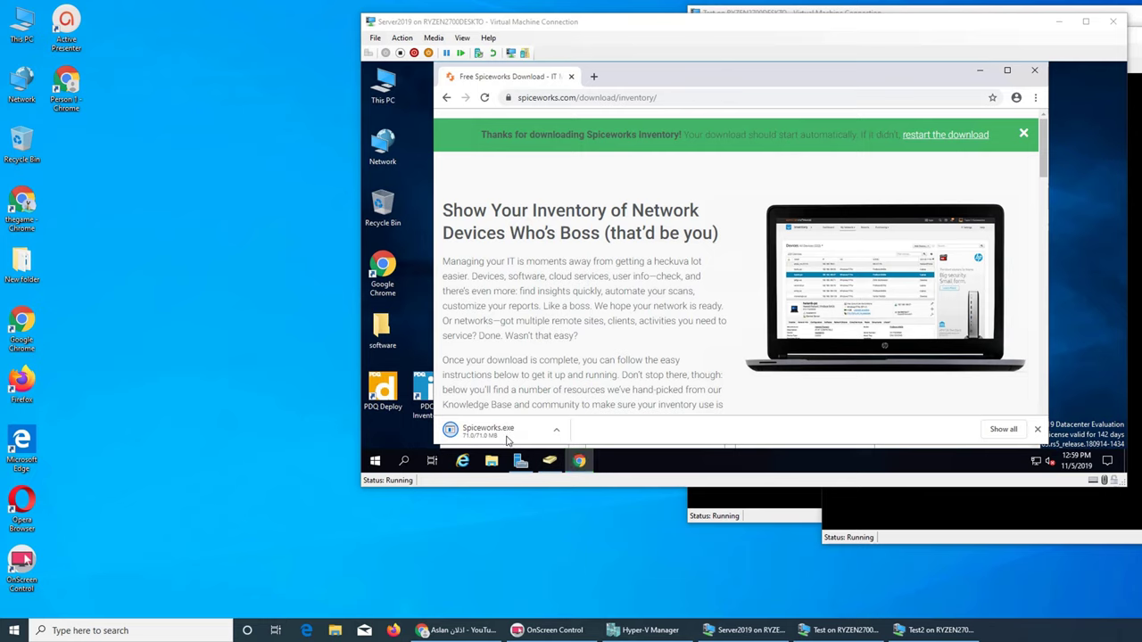
# - Run the downloaded Spiceworks installer and minimize Chrome, Active Directory Users and Computers, and Server Manager
pyautogui.click(556, 431)
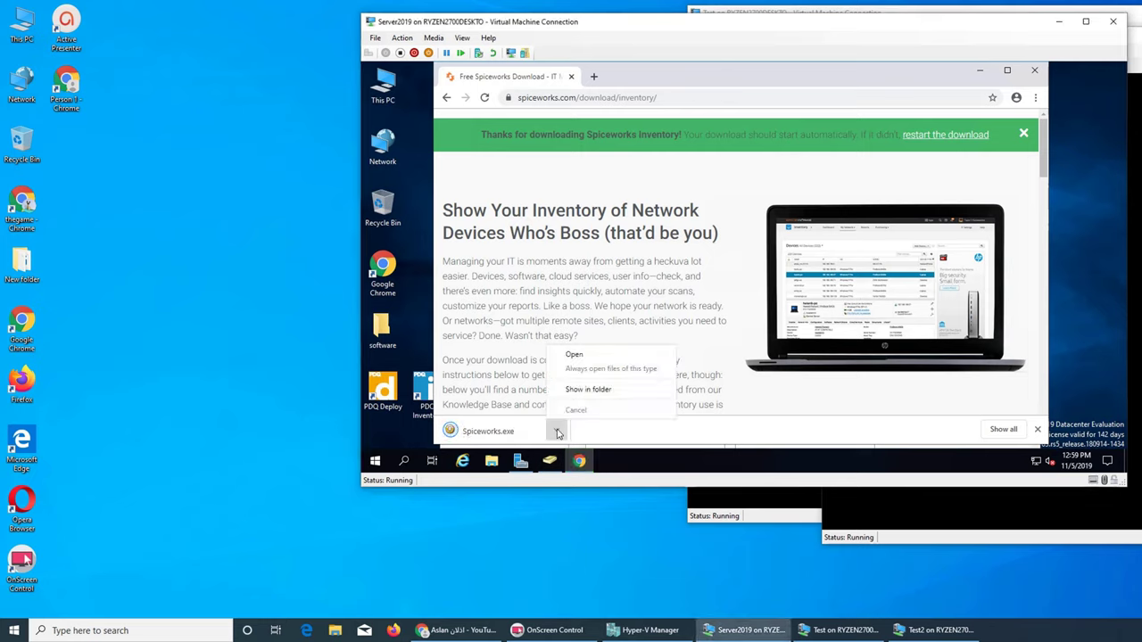
pyautogui.click(576, 355)
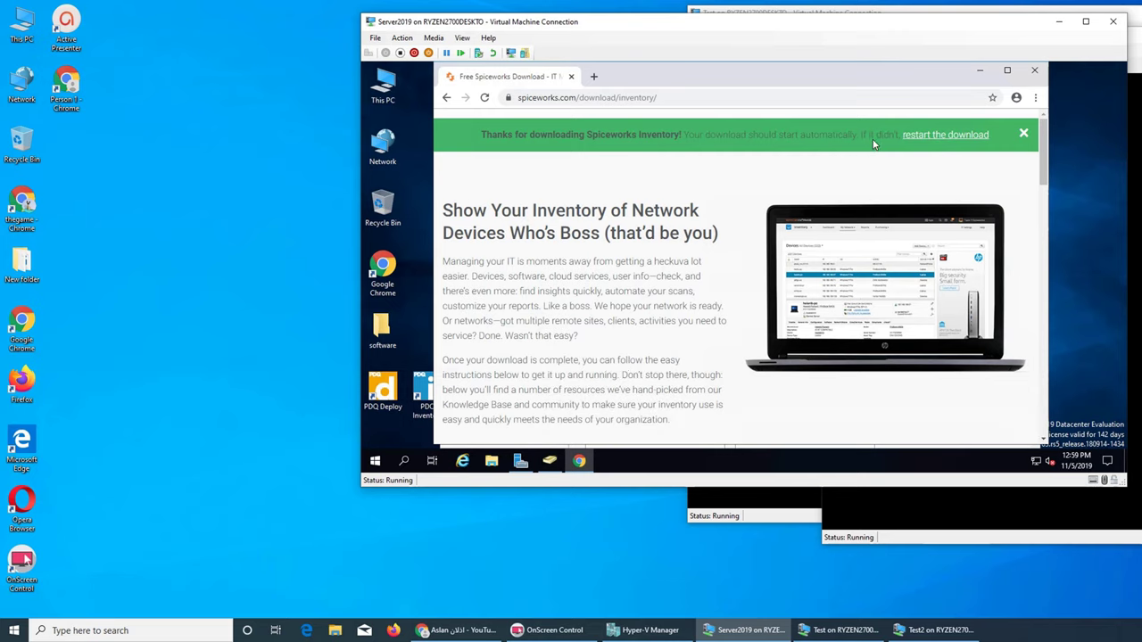
pyautogui.click(979, 69)
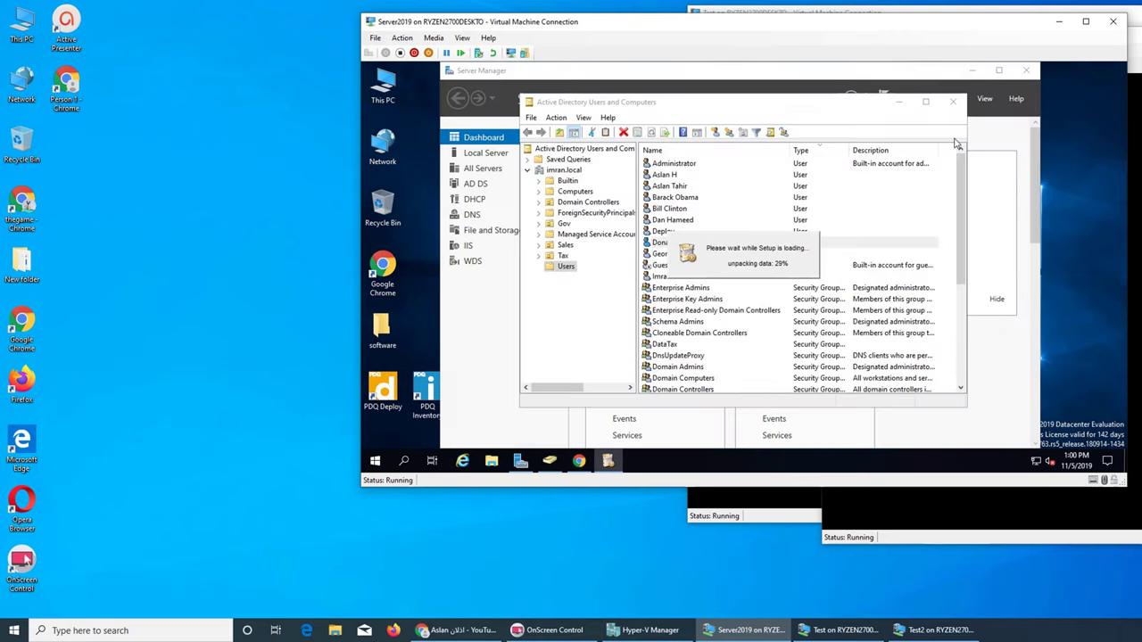
pyautogui.click(900, 101)
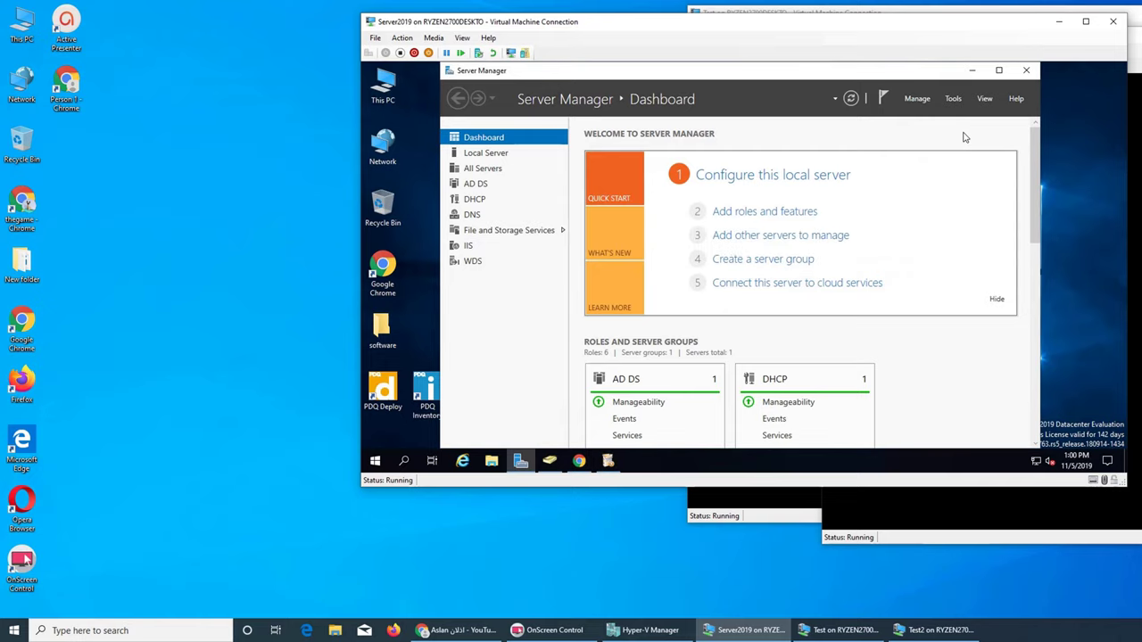
pyautogui.click(972, 71)
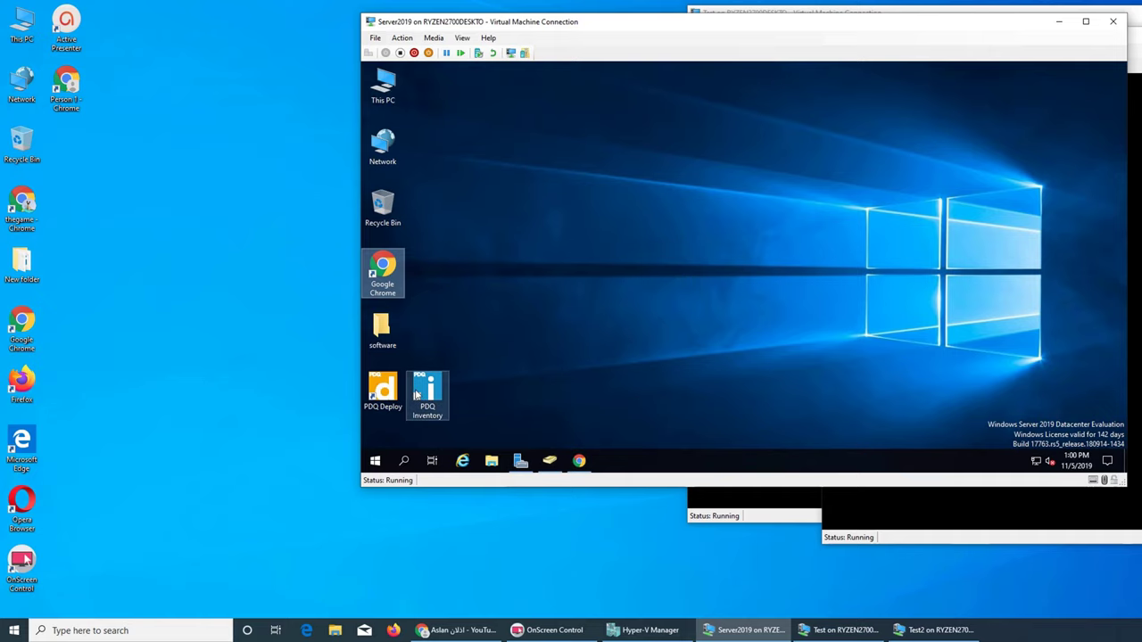
pyautogui.click(466, 396)
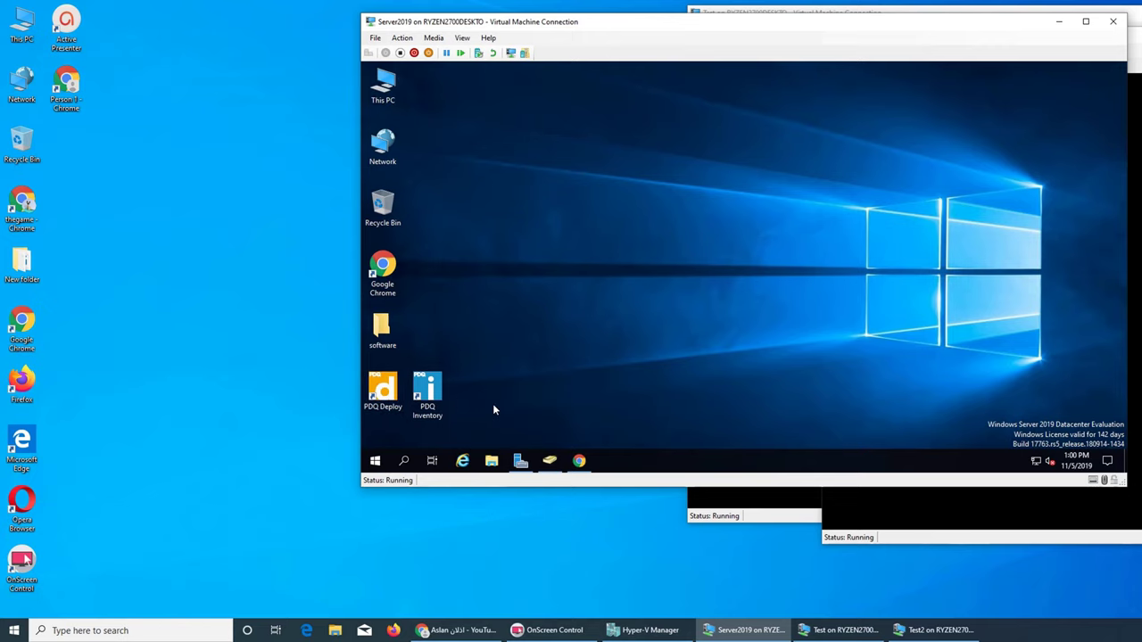
# - Install Spiceworks on webserver port 9675 with Nmap and WinPcap into C:\Program Files (x86)\Spiceworks
pyautogui.click(579, 460)
pyautogui.click(582, 462)
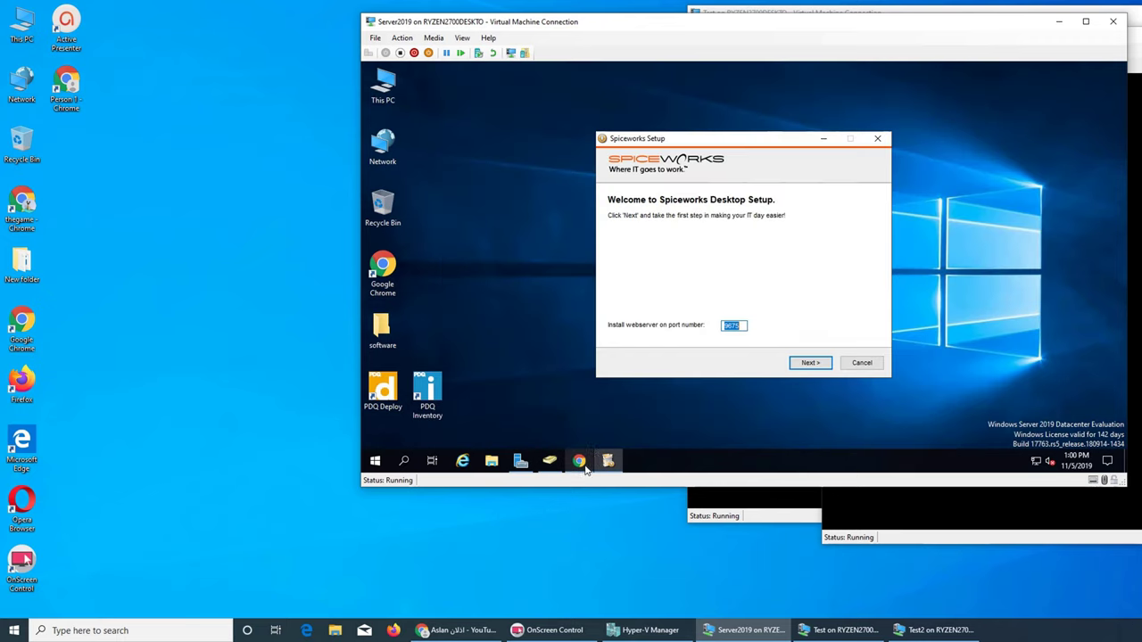
pyautogui.click(741, 326)
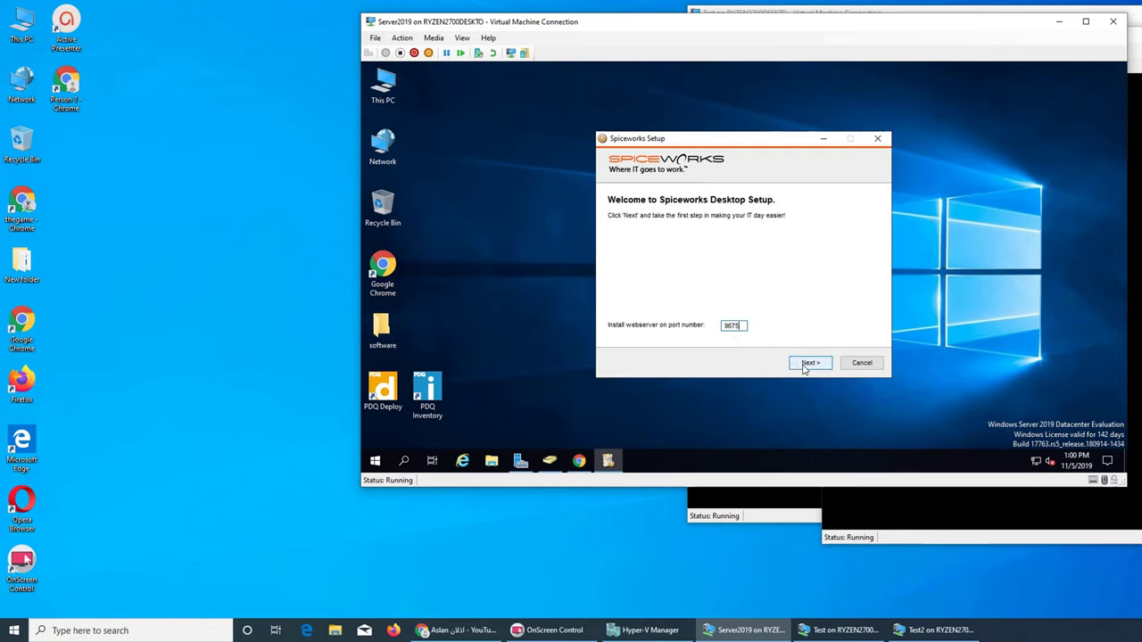
pyautogui.click(807, 363)
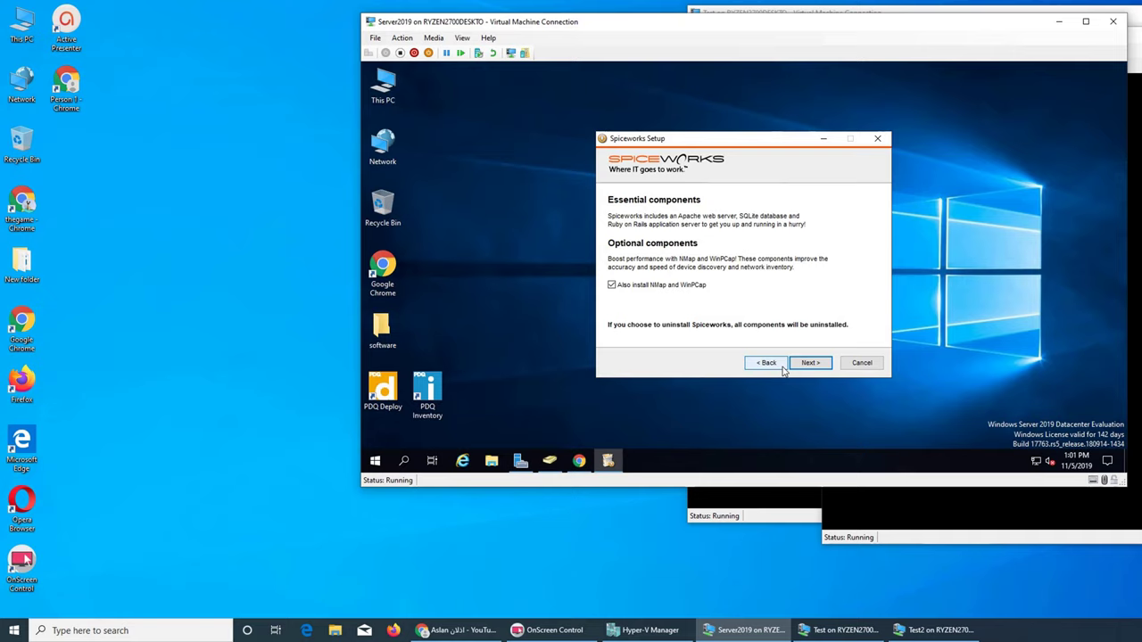
pyautogui.click(808, 363)
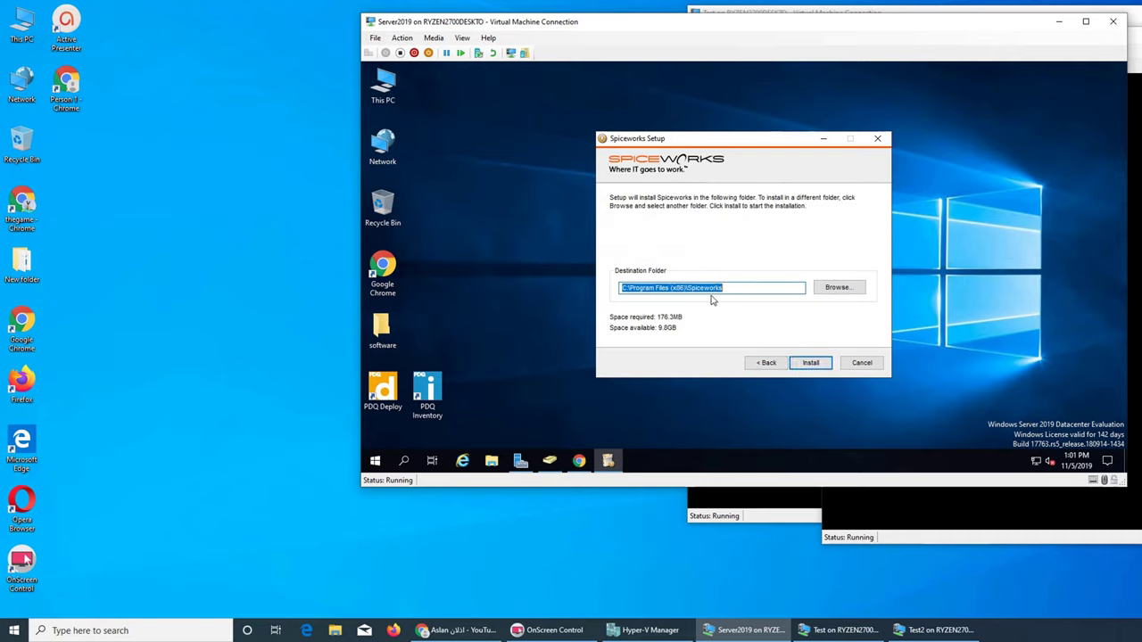
pyautogui.click(807, 365)
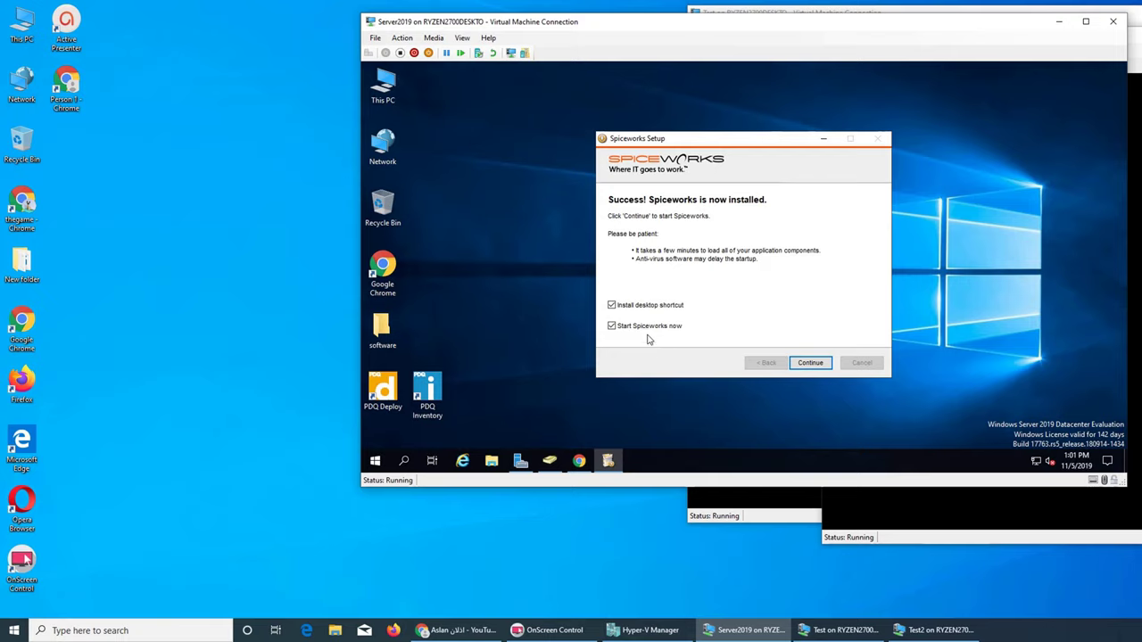
pyautogui.click(811, 363)
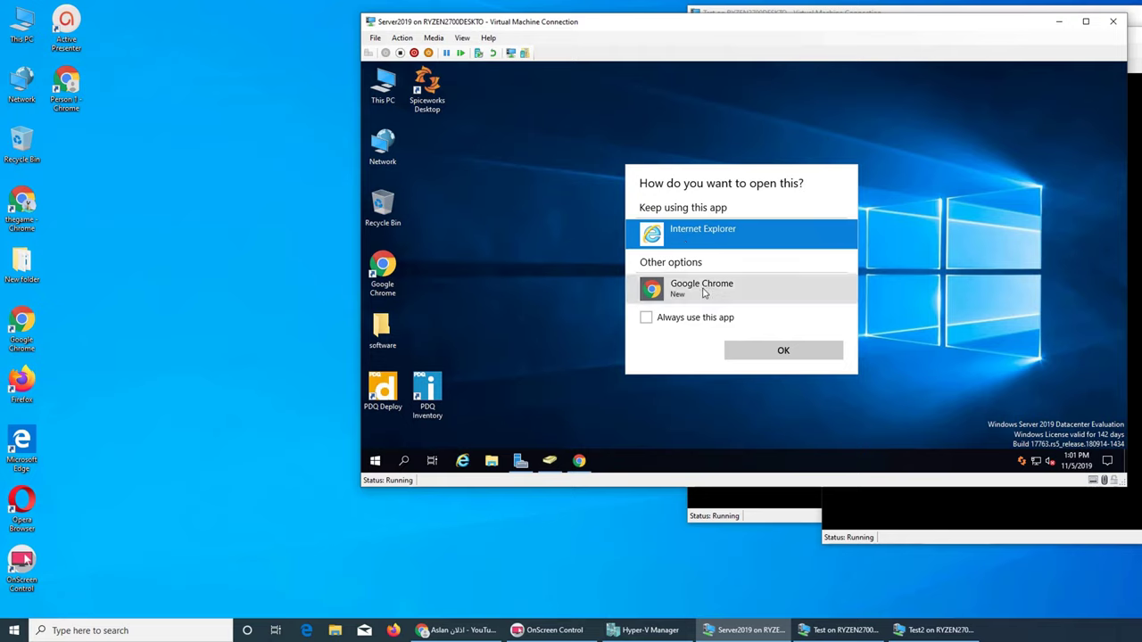
# - Always open Spiceworks with Google Chrome
pyautogui.click(704, 293)
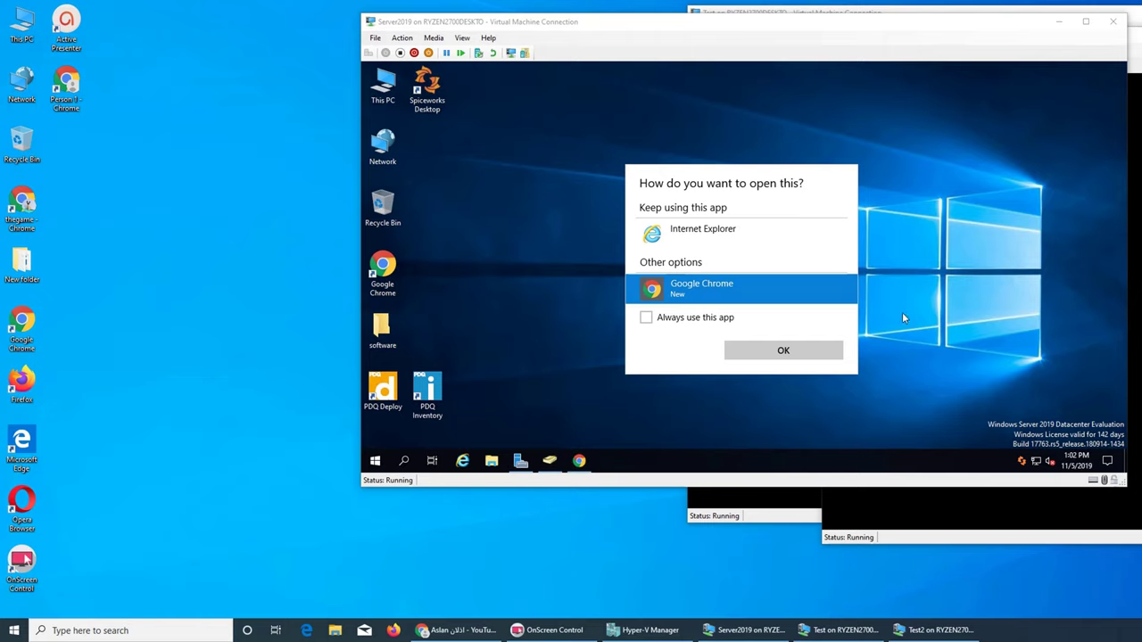
pyautogui.click(711, 321)
pyautogui.click(783, 350)
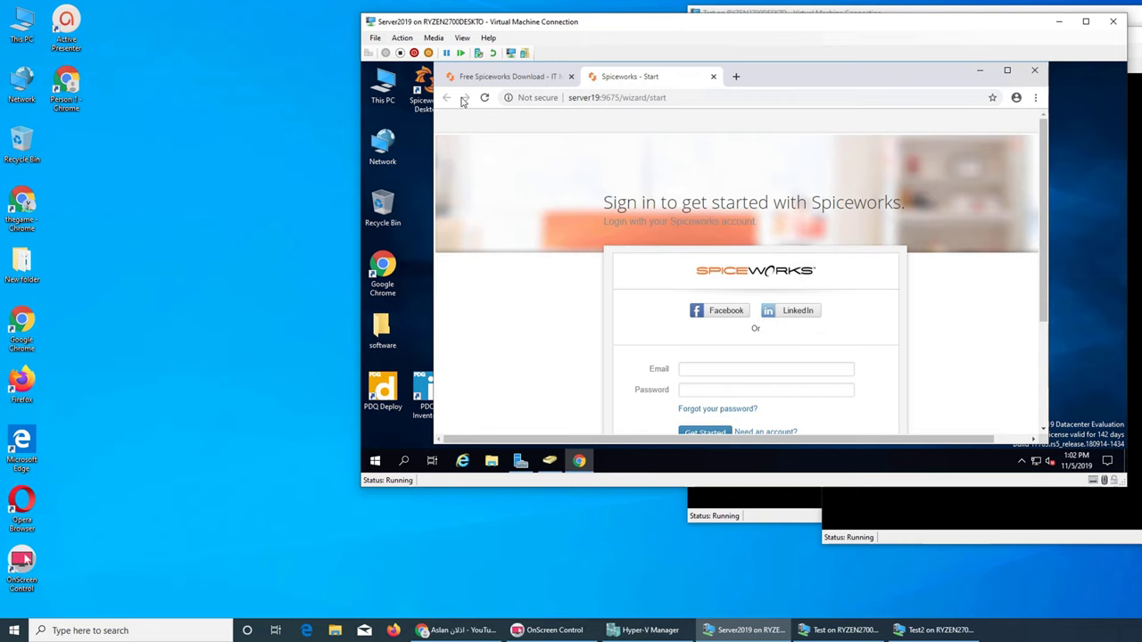
# - Check This PC's system properties, then close the System window
pyautogui.rightClick(383, 92)
pyautogui.click(417, 230)
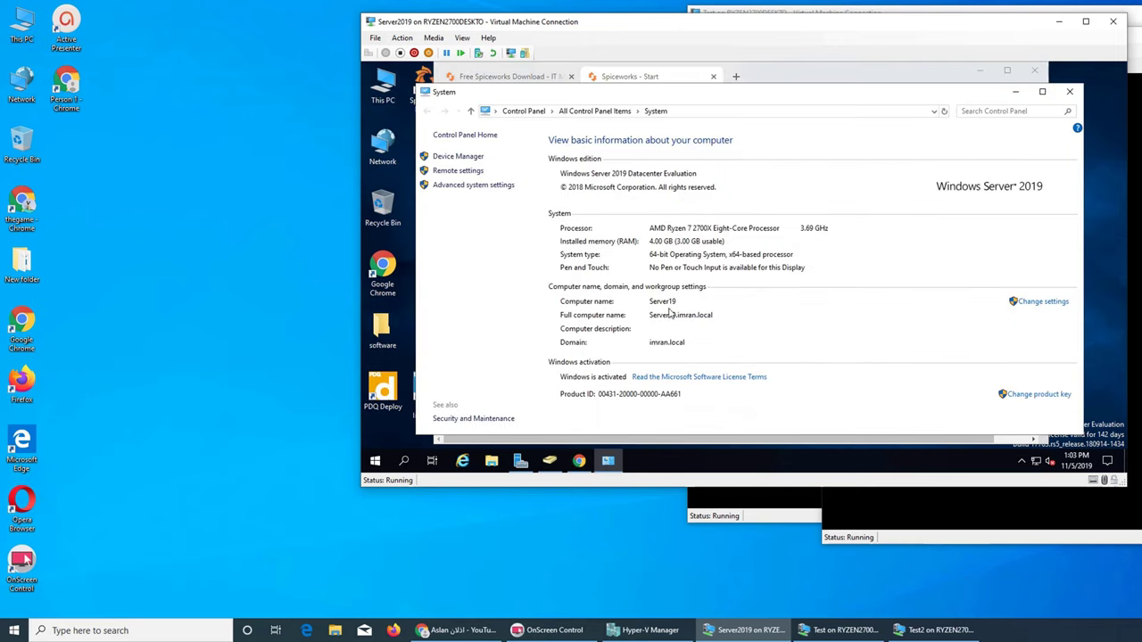
pyautogui.moveTo(704, 91); pyautogui.dragTo(692, 152)
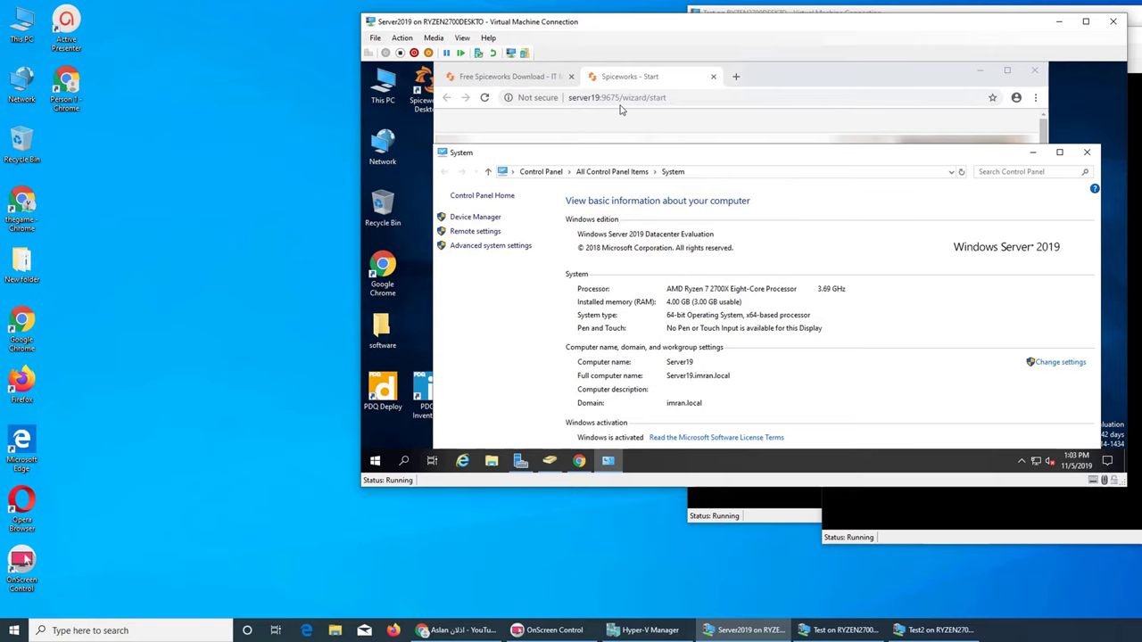
pyautogui.click(1086, 151)
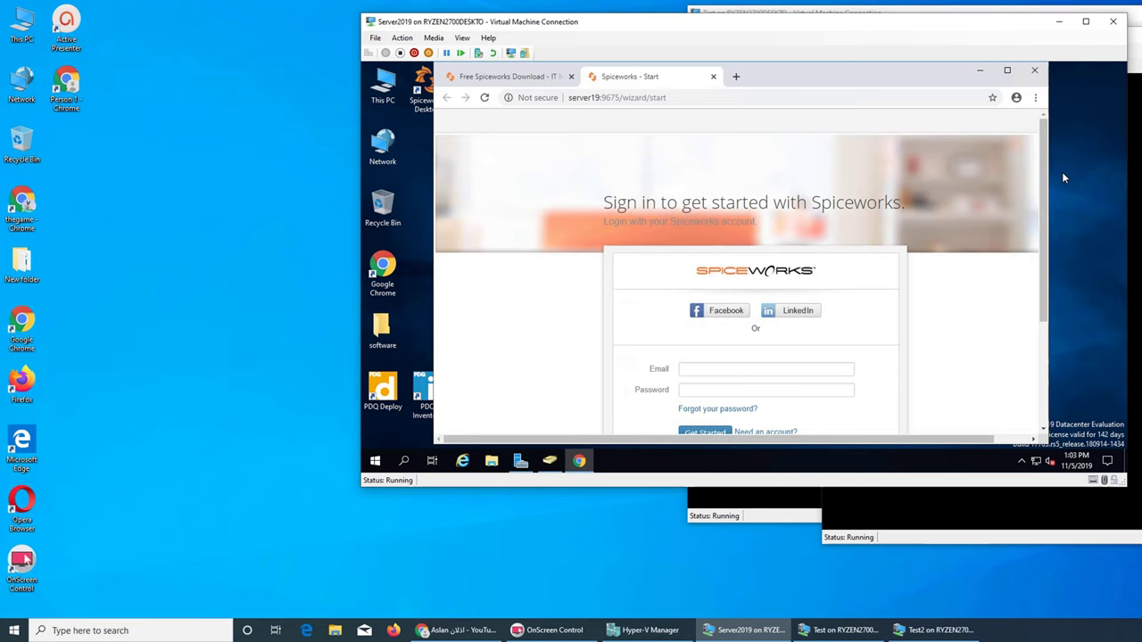
# - Load localhost:9675 in a new Chrome tab to reach the Spiceworks sign-in wizard
pyautogui.click(736, 76)
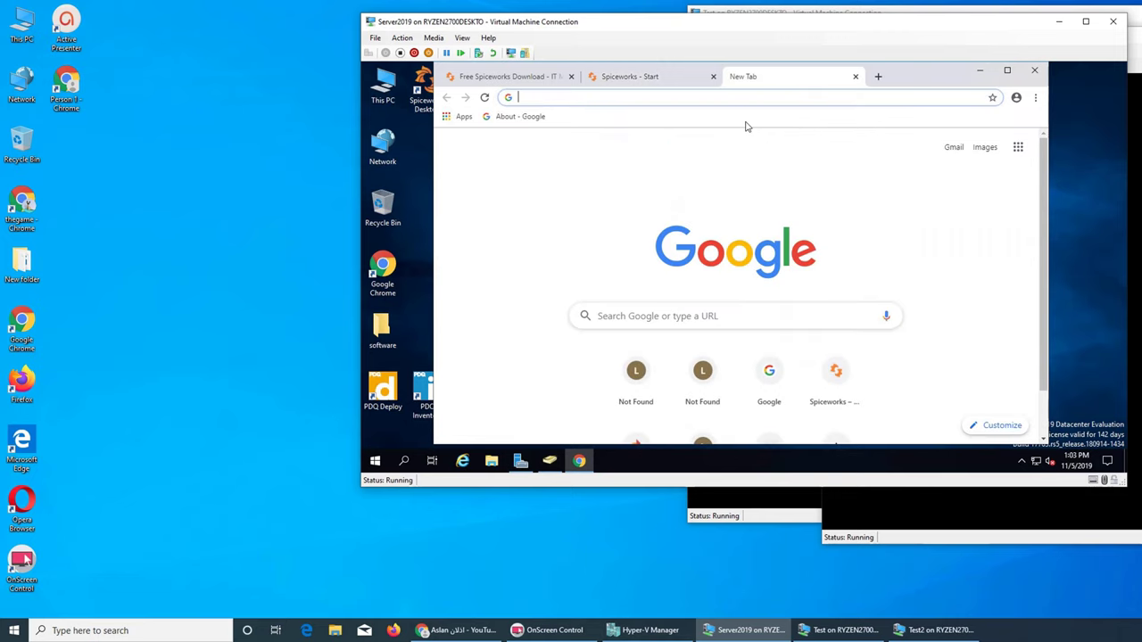
pyautogui.write('local')
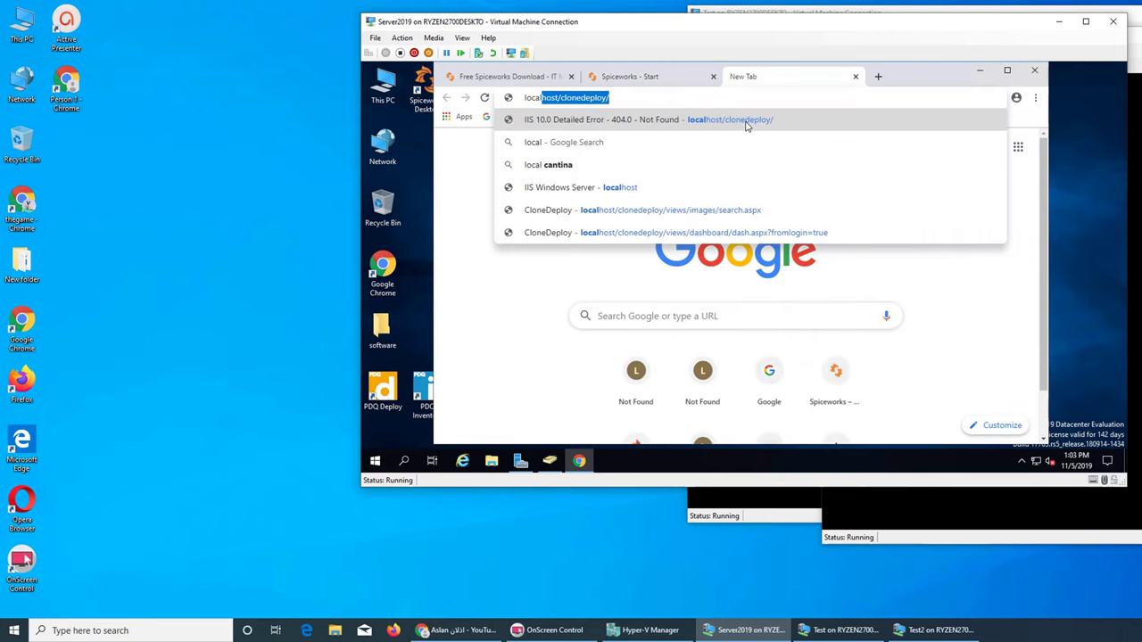
pyautogui.write('host/clone')
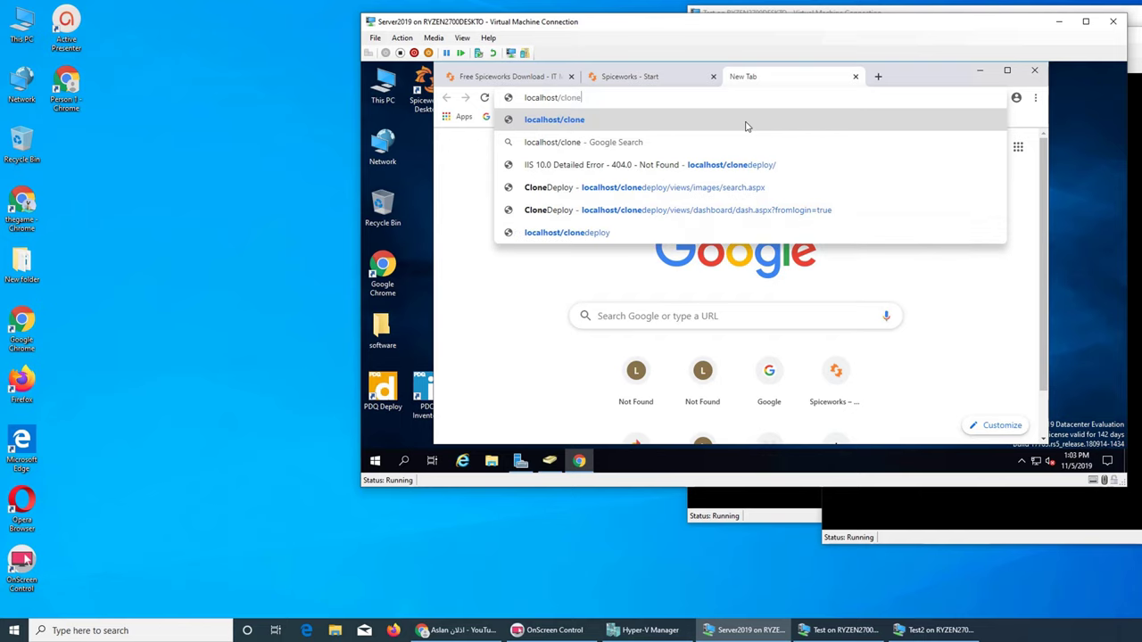
pyautogui.press('BackSpace')
pyautogui.press('BackSpace')
pyautogui.press('BackSpace')
pyautogui.press('BackSpace')
pyautogui.press('BackSpace')
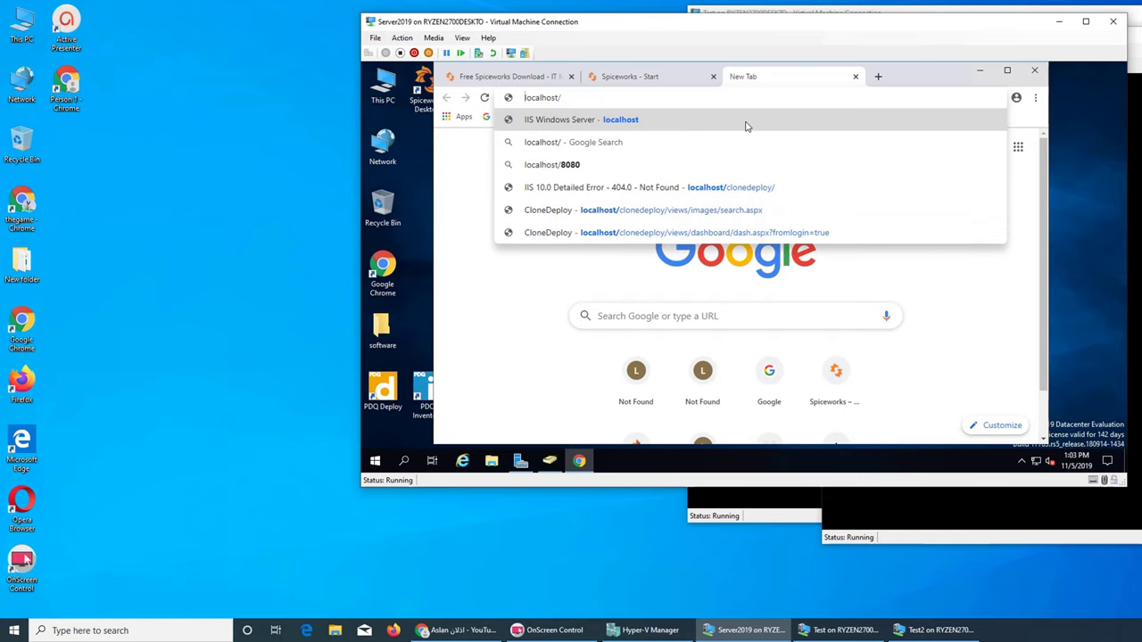
pyautogui.press('BackSpace')
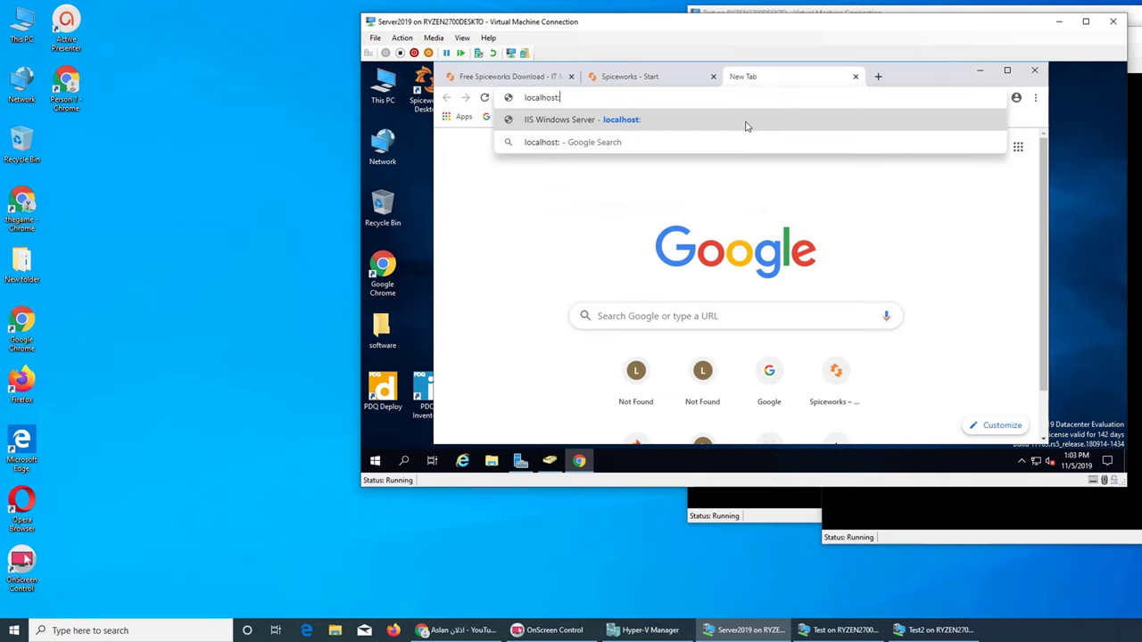
pyautogui.write(':9675')
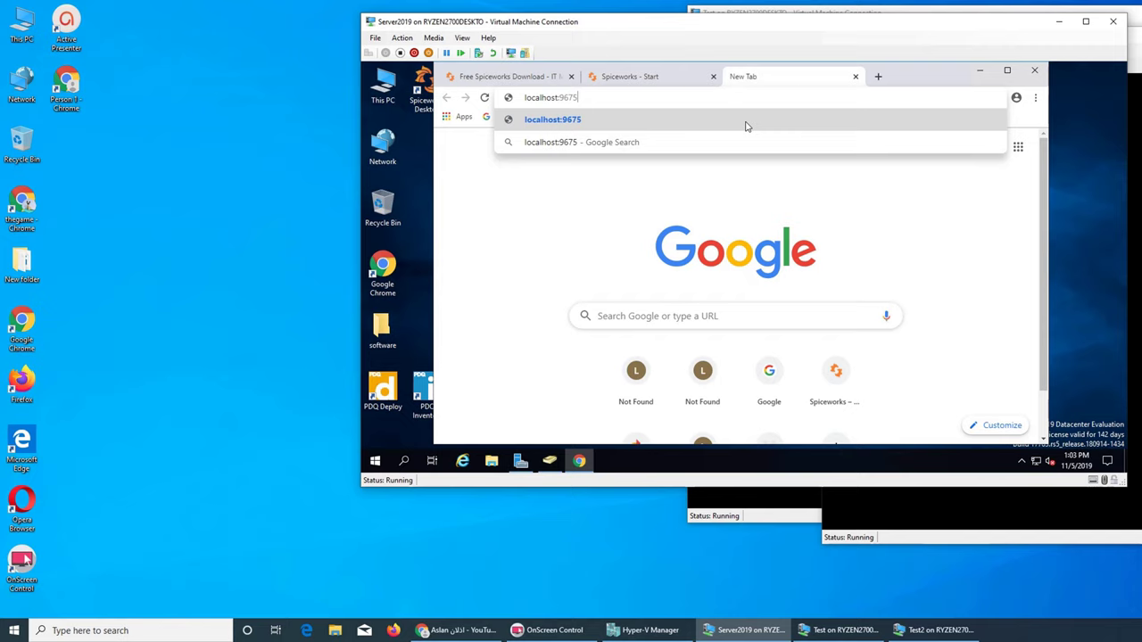
pyautogui.press('Return')
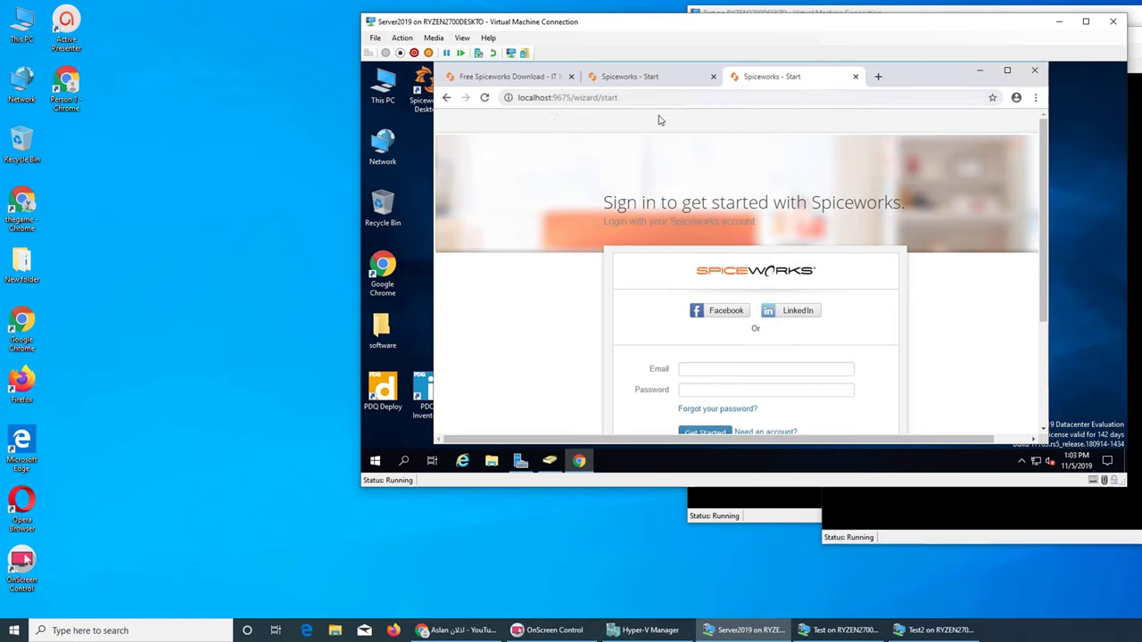
# - Close the duplicate Spiceworks sign-in tab
pyautogui.click(855, 78)
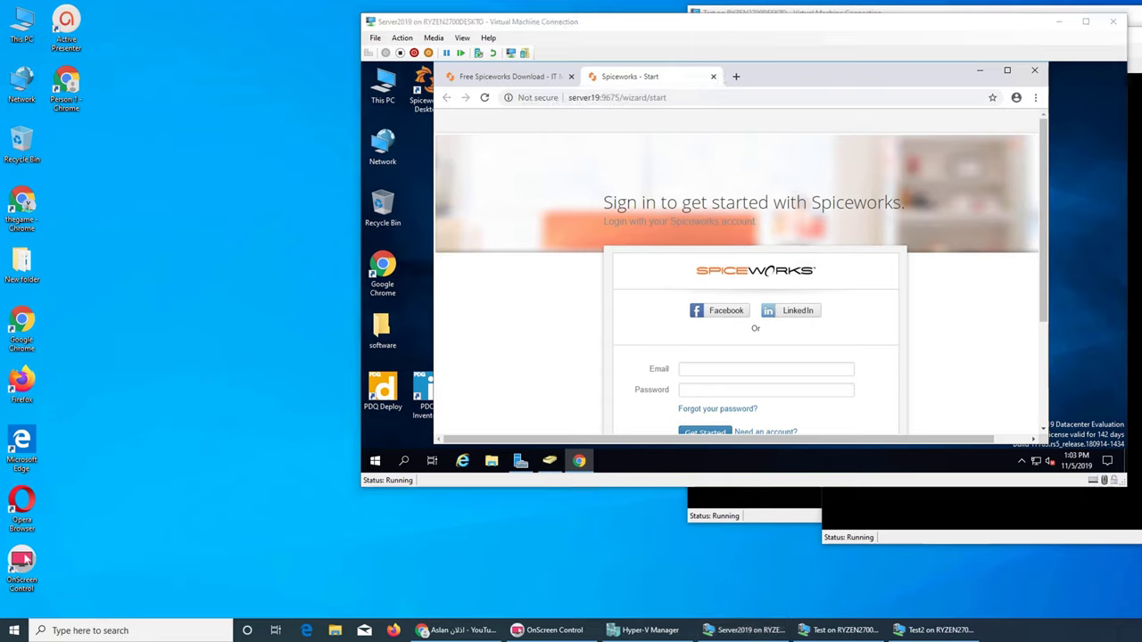
pyautogui.click(928, 336)
pyautogui.scroll(-2, 928, 336)
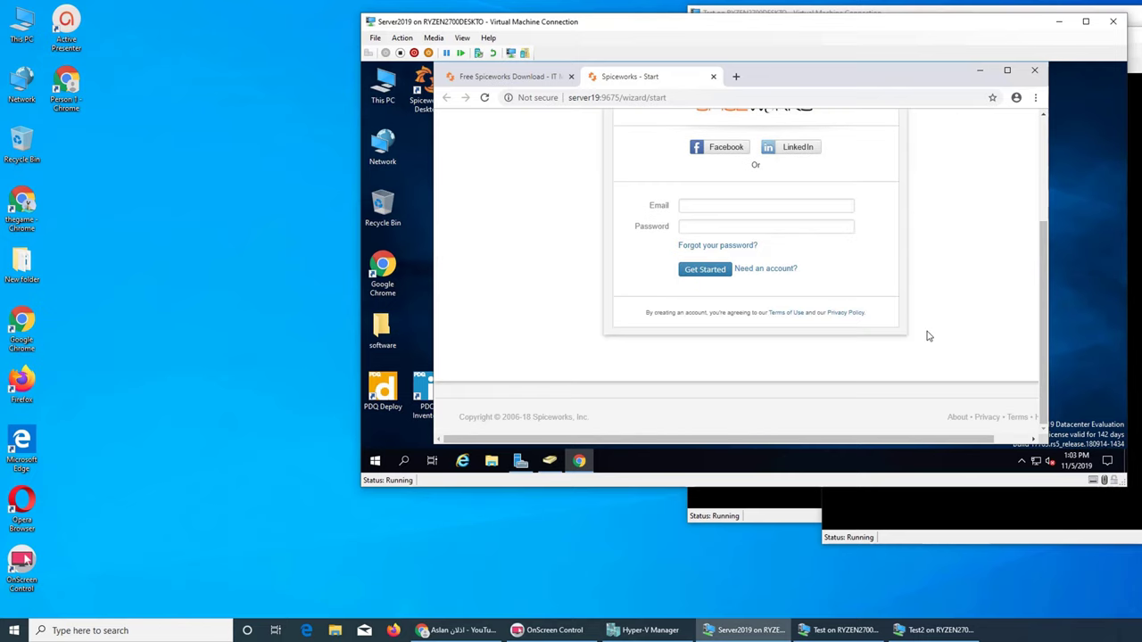
pyautogui.scroll(2, 926, 334)
pyautogui.scroll(-1, 926, 335)
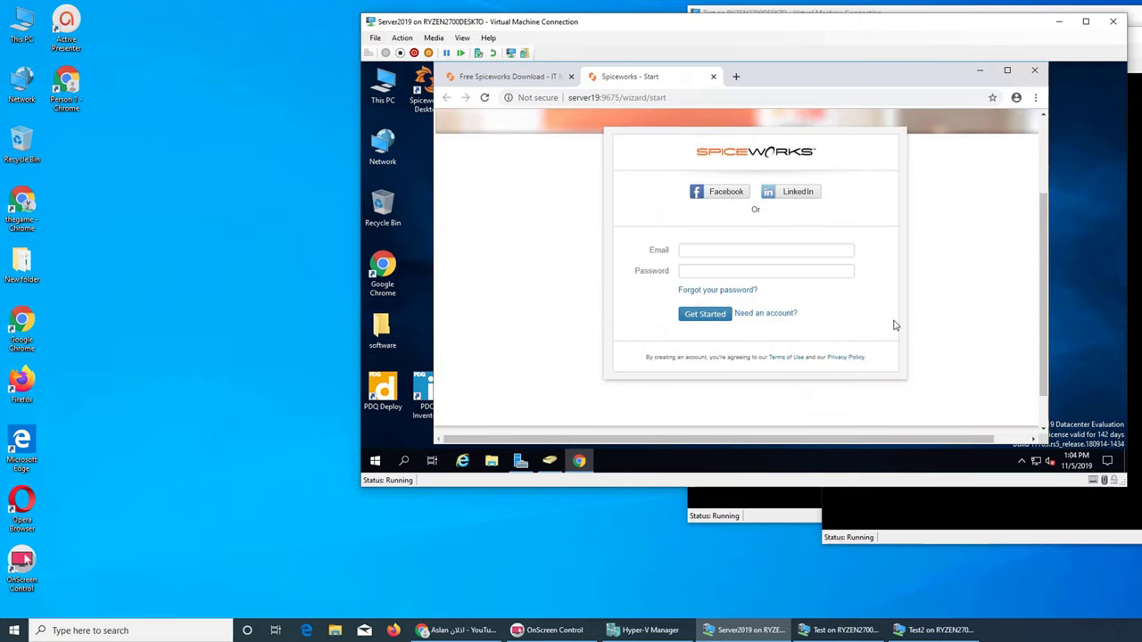
# - Sign in with the account e-mail and password, then retype the password after the invalid-login error
pyautogui.click(746, 254)
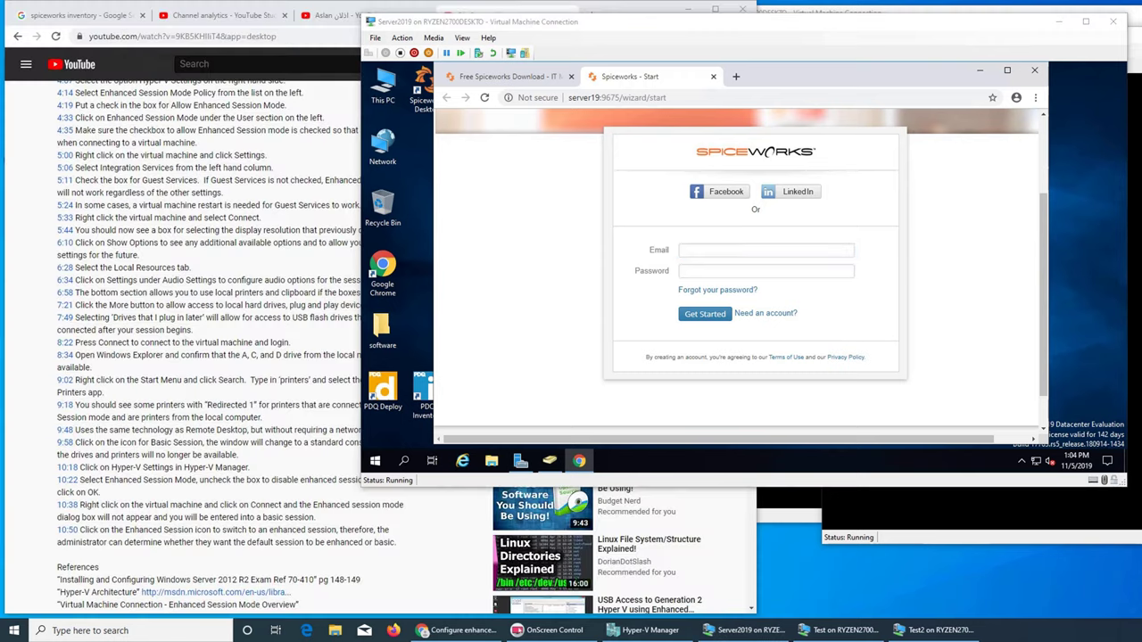
pyautogui.click(733, 251)
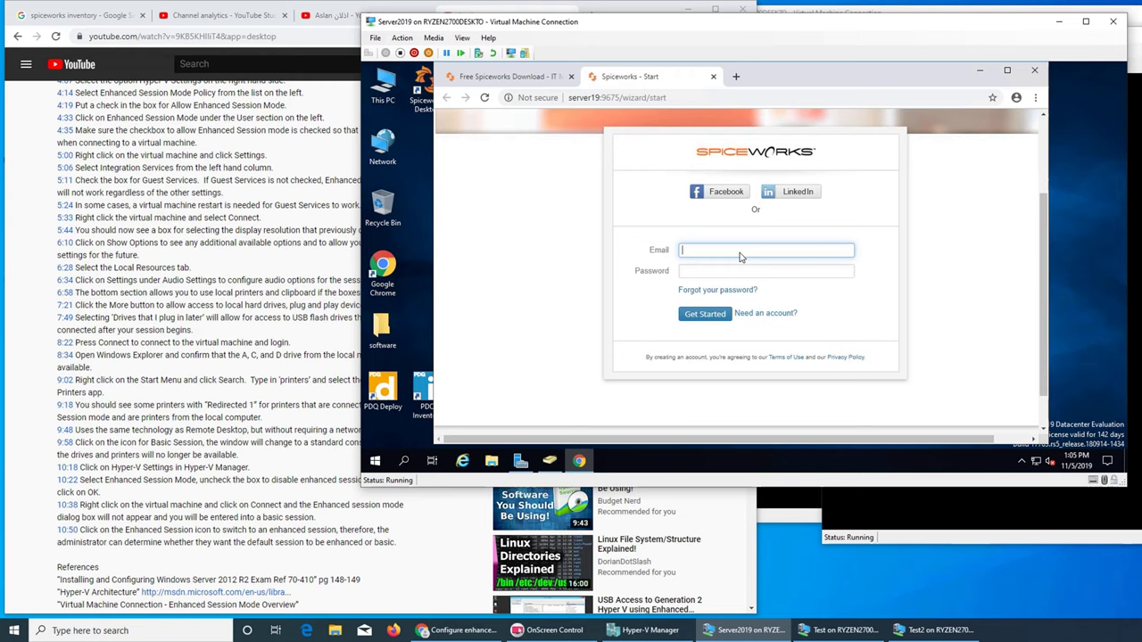
pyautogui.press('Tab')
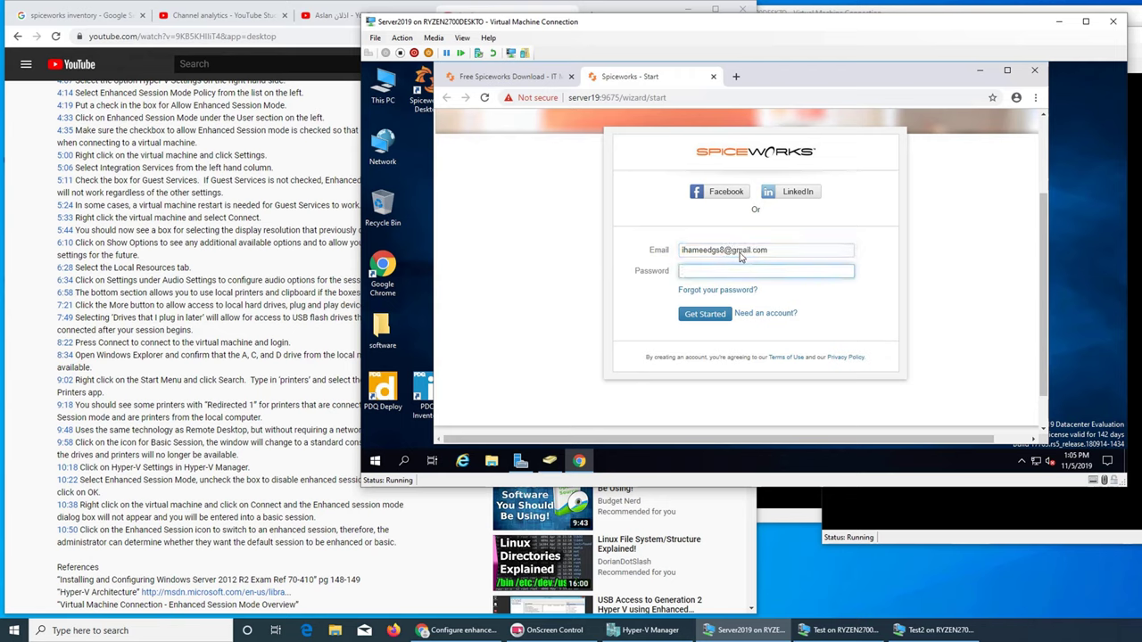
pyautogui.write('******')
pyautogui.press('BackSpace')
pyautogui.press('BackSpace')
pyautogui.press('BackSpace')
pyautogui.press('BackSpace')
pyautogui.press('BackSpace')
pyautogui.write('**********')
pyautogui.click(705, 314)
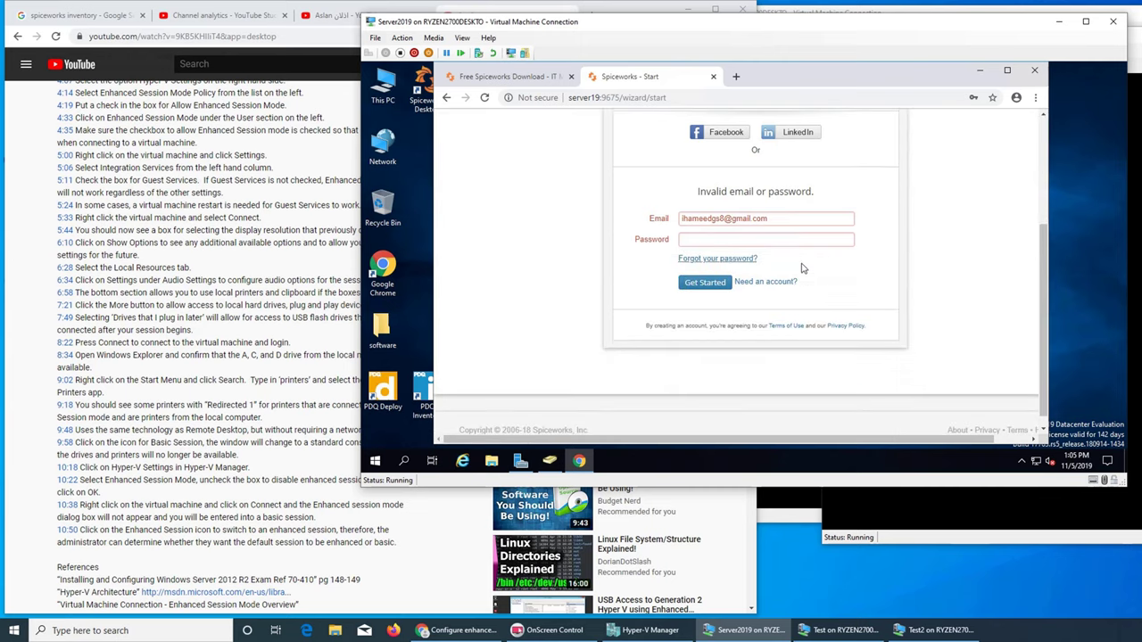
pyautogui.click(779, 242)
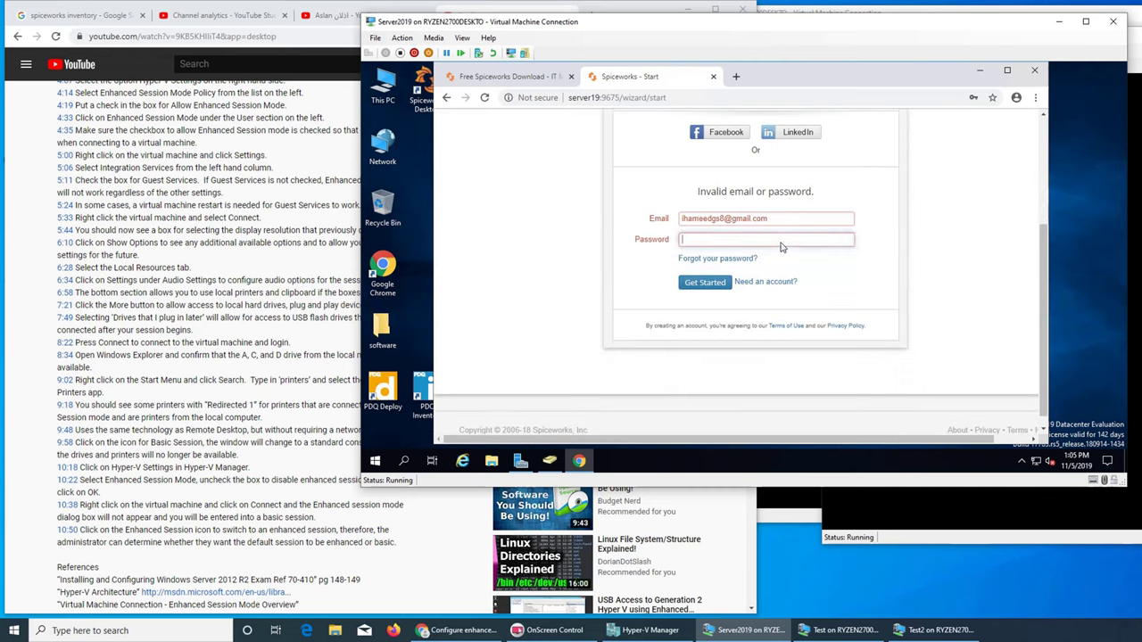
pyautogui.write('••••••••')
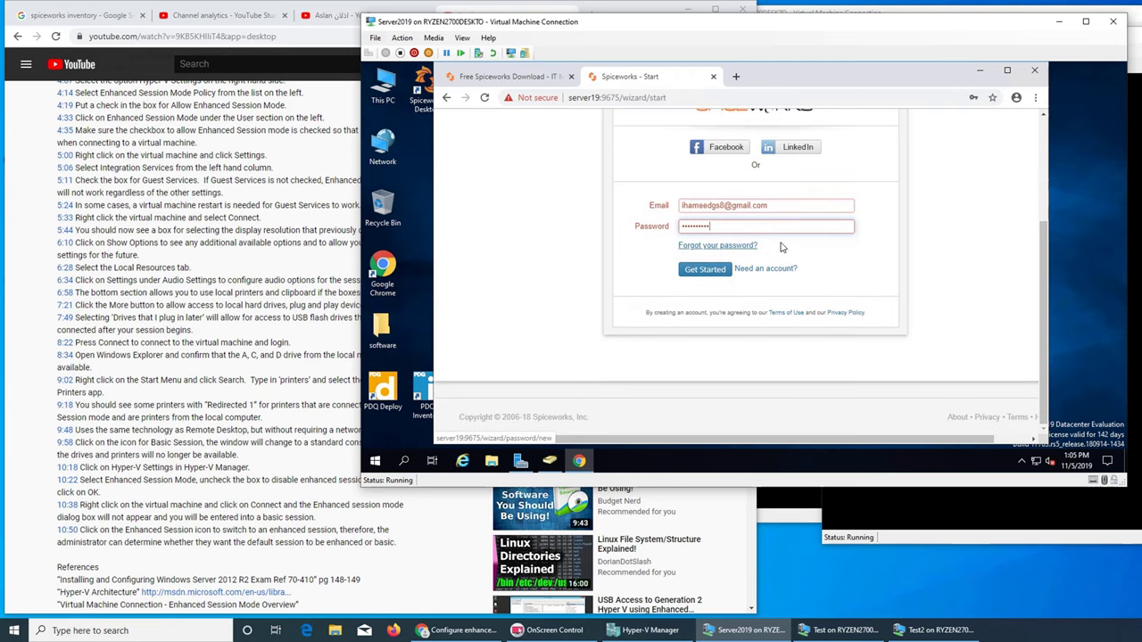
# - Resubmit sign-in, save the password, and register with the user's name, company name and Education industry
pyautogui.click(705, 270)
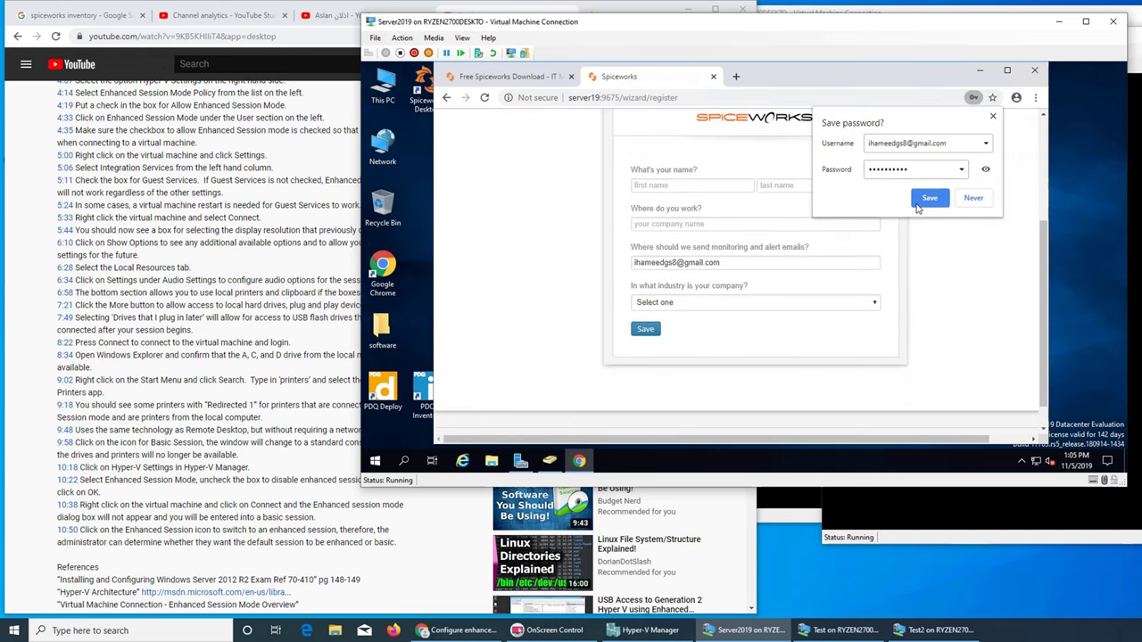
pyautogui.click(931, 198)
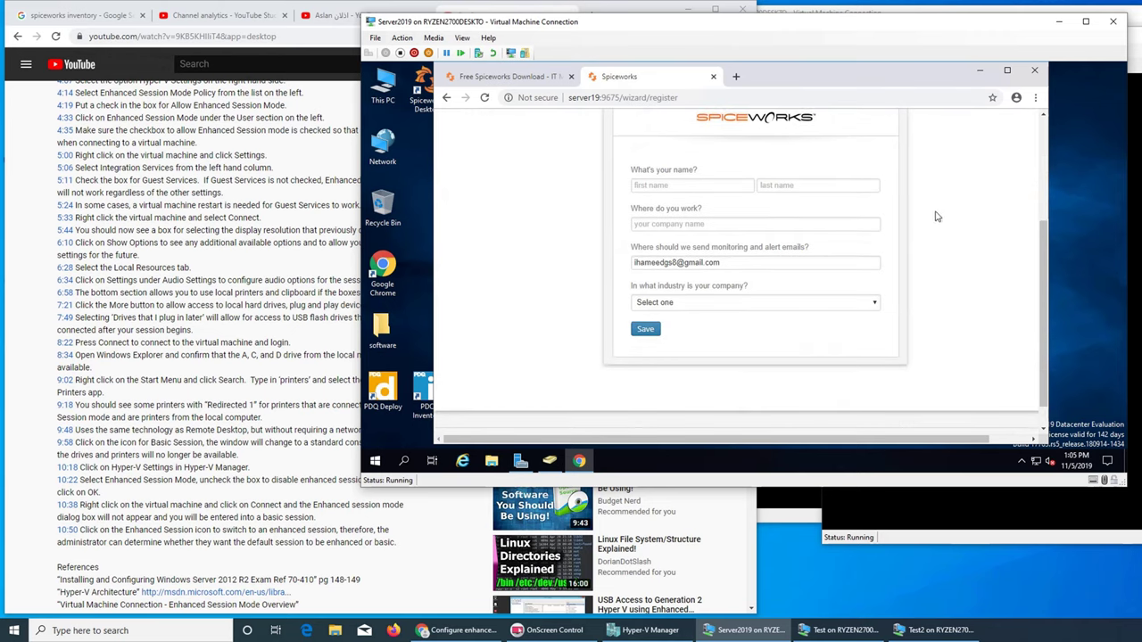
pyautogui.click(694, 190)
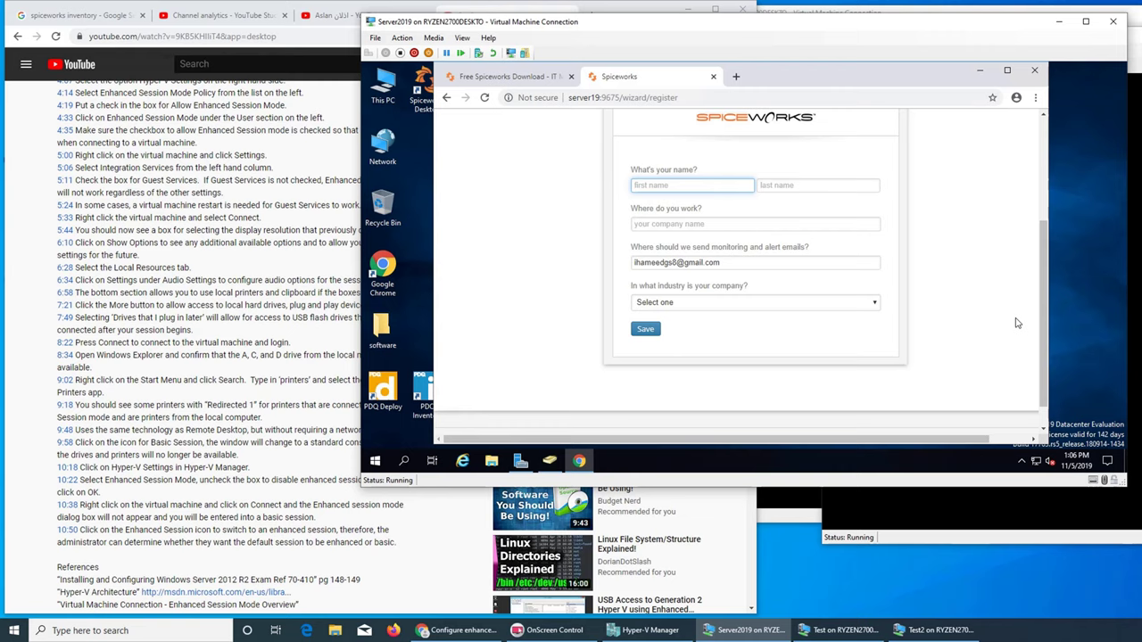
pyautogui.write('Imran')
pyautogui.press('Tab')
pyautogui.write('Hameed')
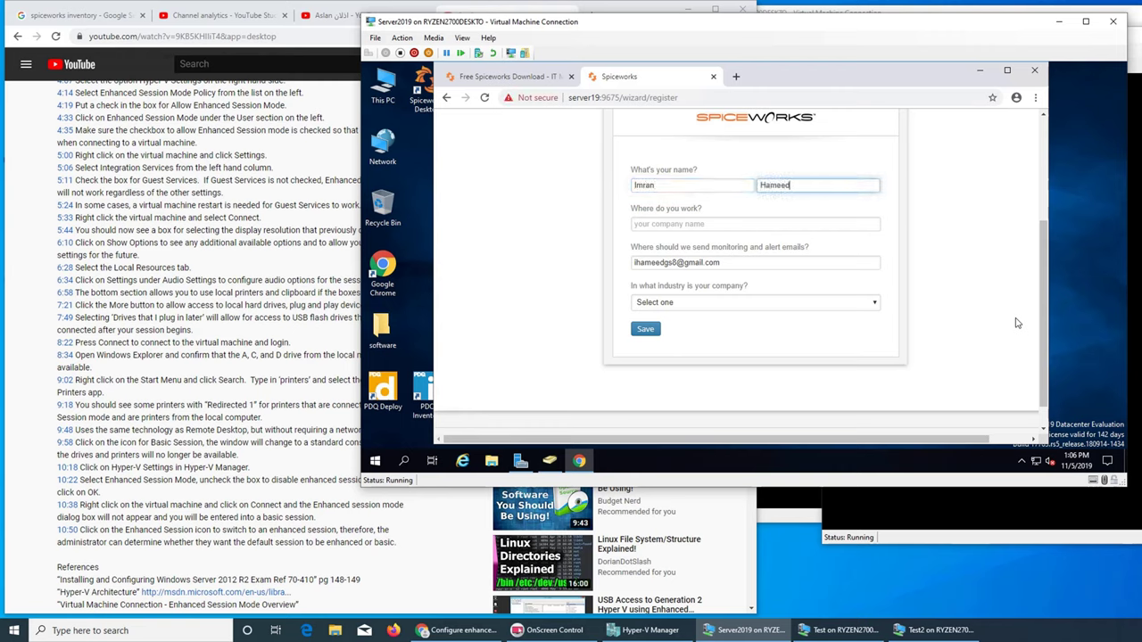
pyautogui.press('Tab')
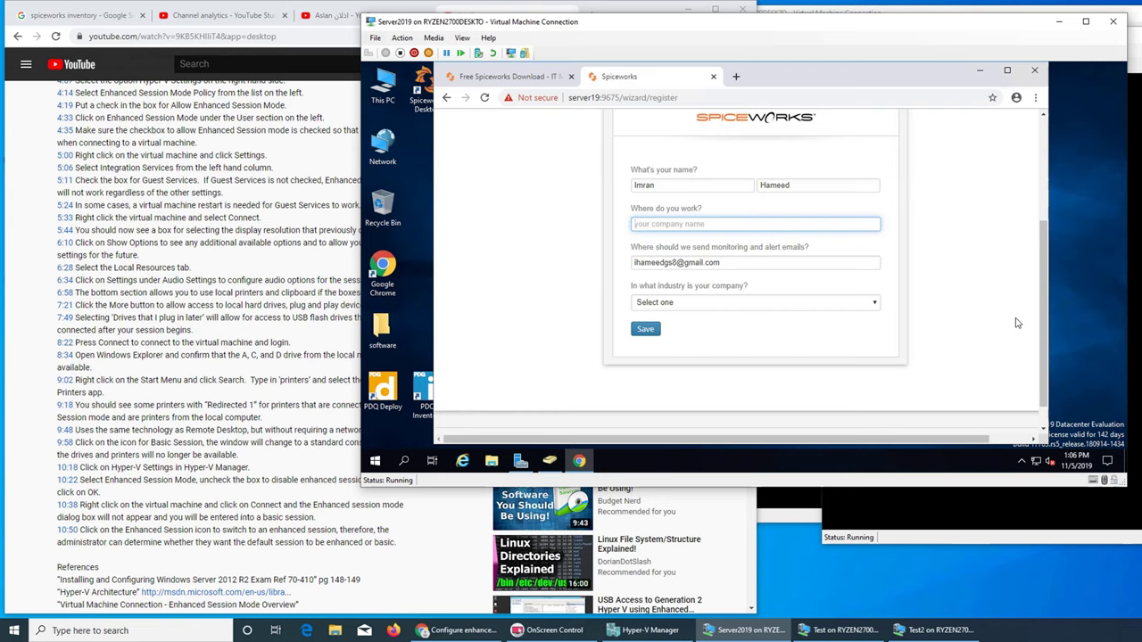
pyautogui.write('Imran local')
pyautogui.click(788, 301)
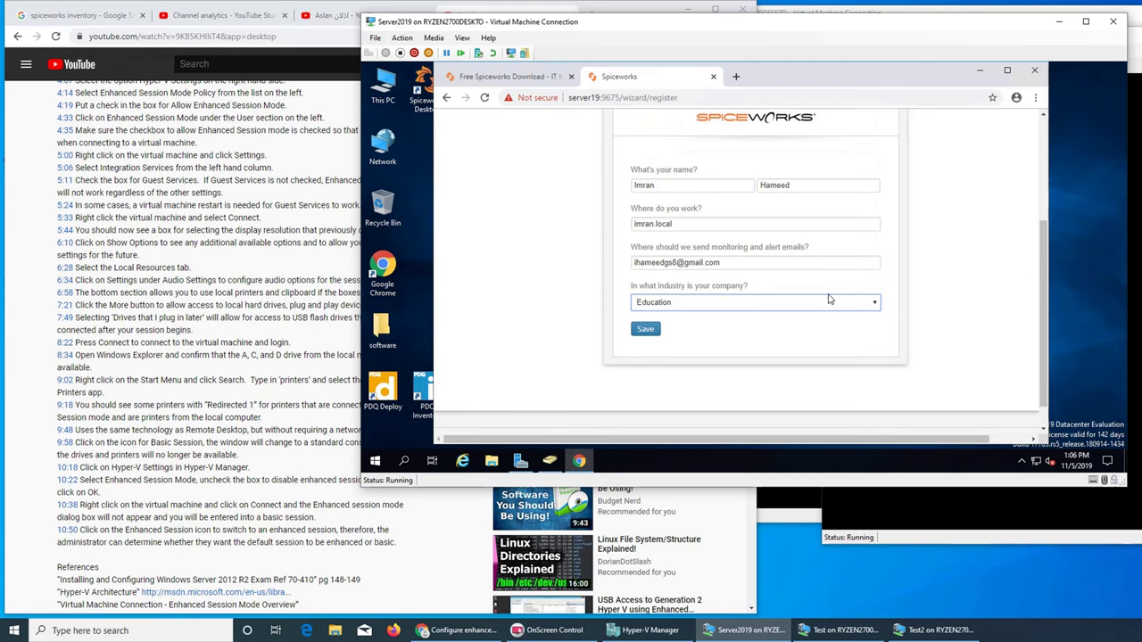
pyautogui.click(647, 330)
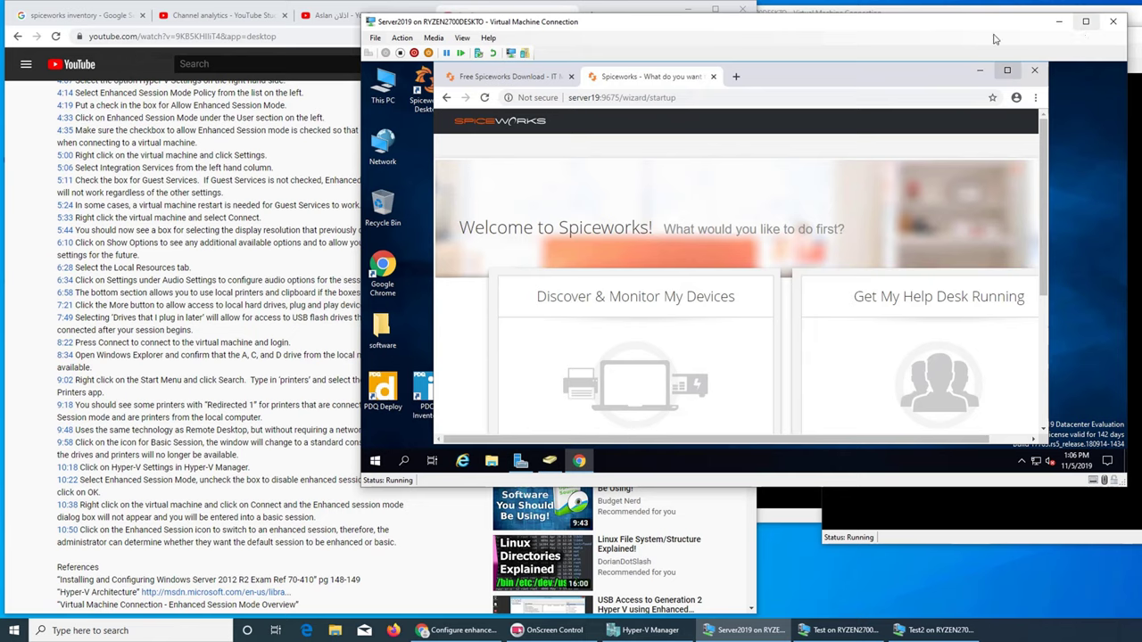
# - Enlarge the Server2019 VM window and maximize Chrome on the Welcome to Spiceworks page
pyautogui.moveTo(854, 37); pyautogui.dragTo(503, 27)
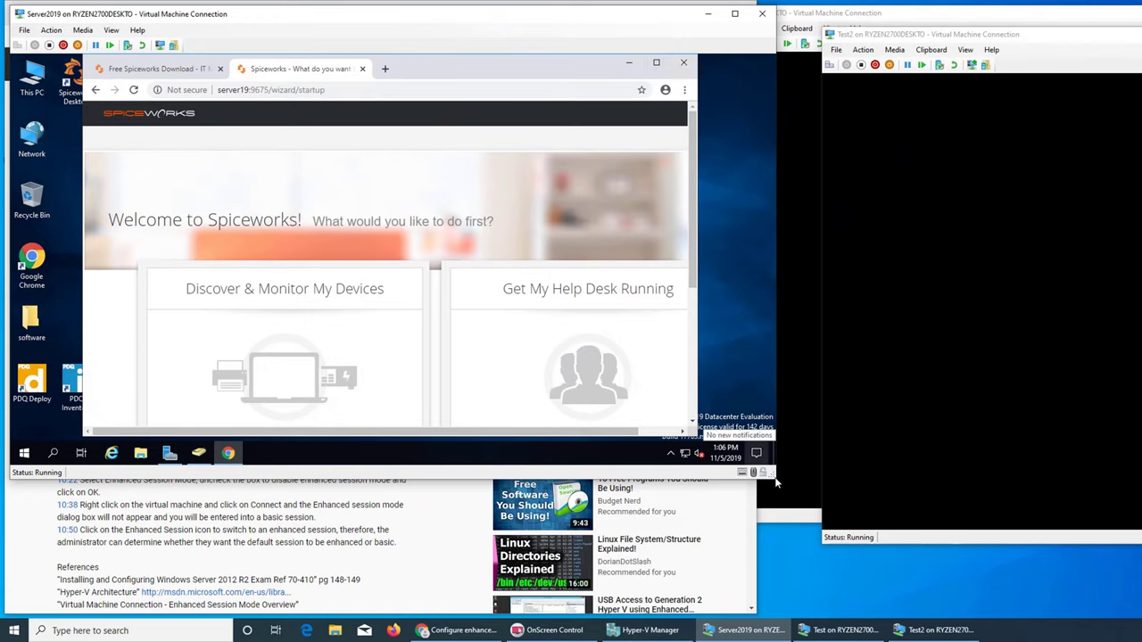
pyautogui.moveTo(777, 479); pyautogui.dragTo(1135, 616)
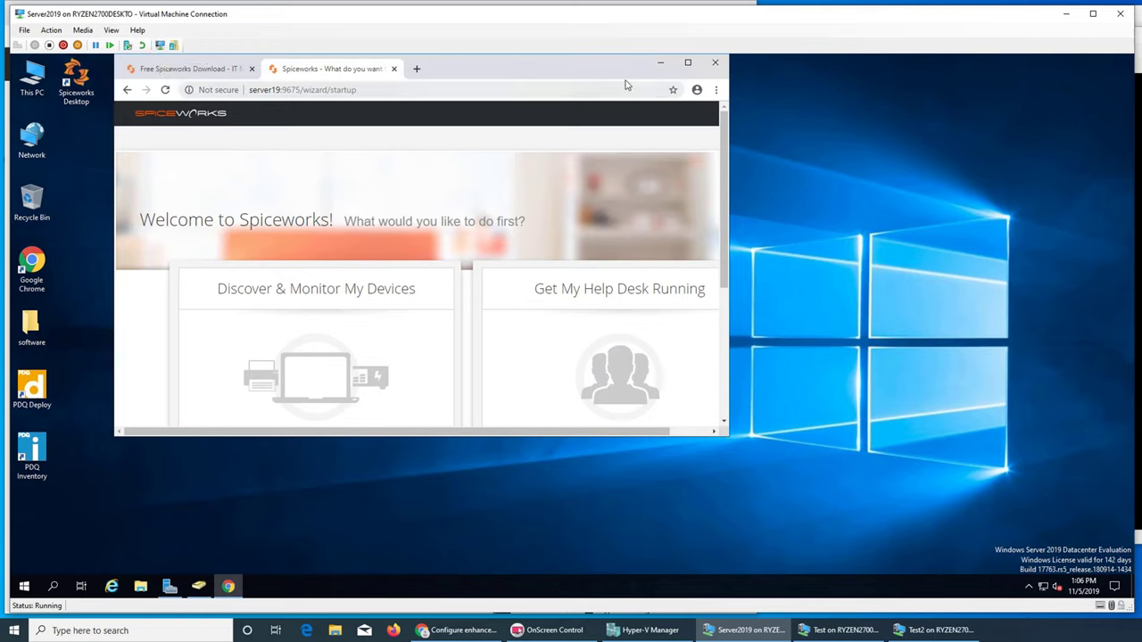
pyautogui.moveTo(530, 68); pyautogui.dragTo(436, 74)
pyautogui.click(932, 630)
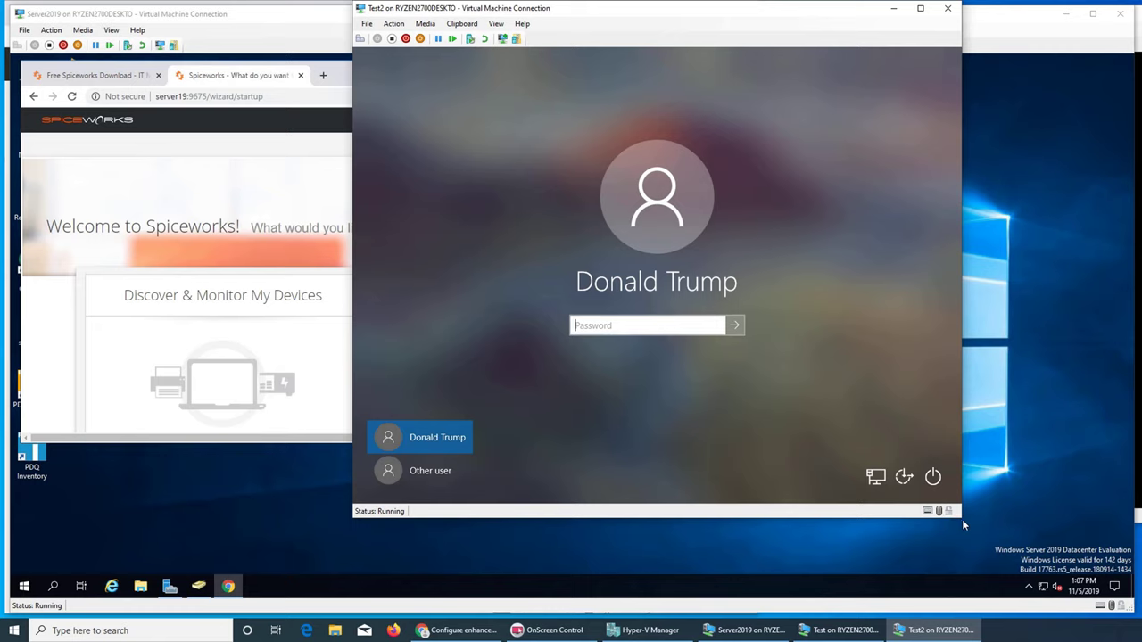
pyautogui.click(990, 36)
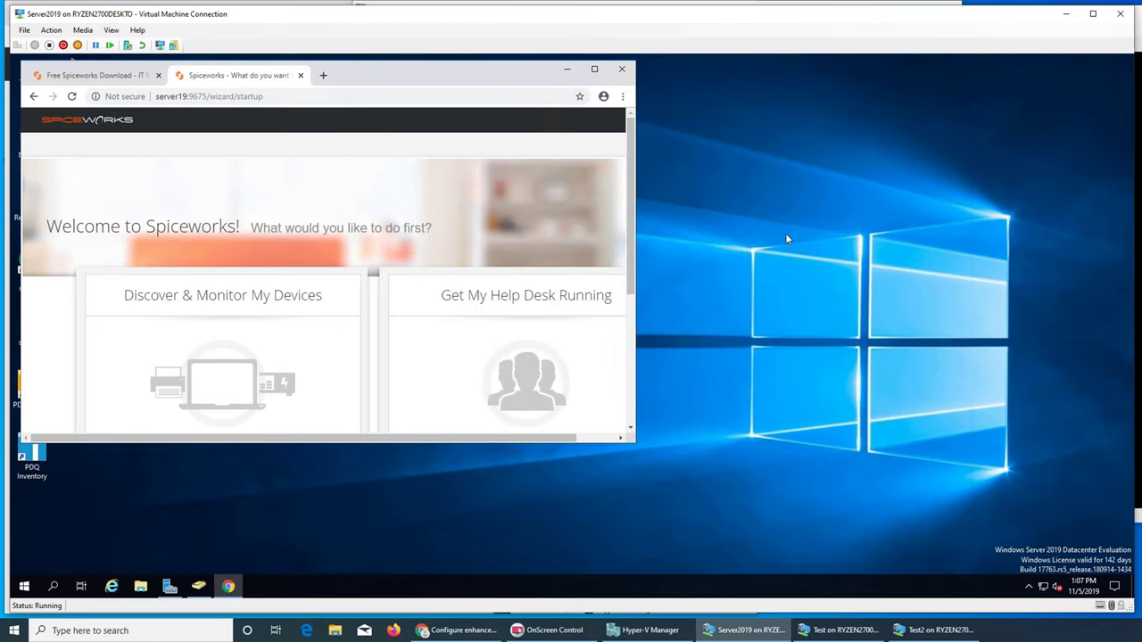
pyautogui.moveTo(638, 445); pyautogui.dragTo(1128, 592)
pyautogui.click(1081, 63)
pyautogui.click(594, 69)
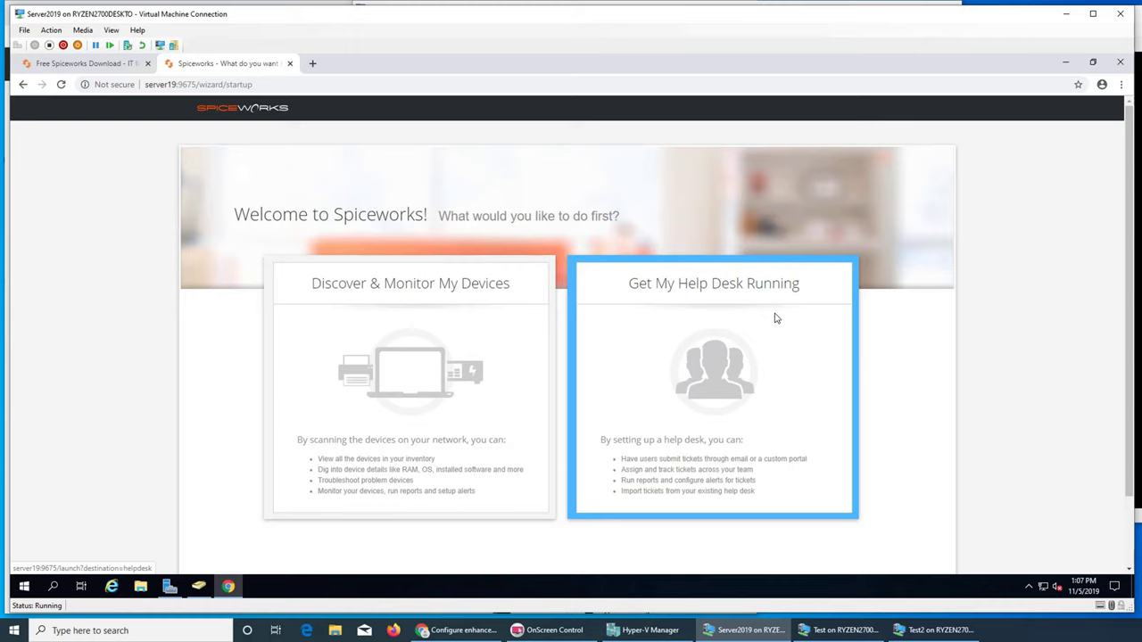
# - Choose device discovery and enter the domain administrator username and password as Windows credentials
pyautogui.click(449, 395)
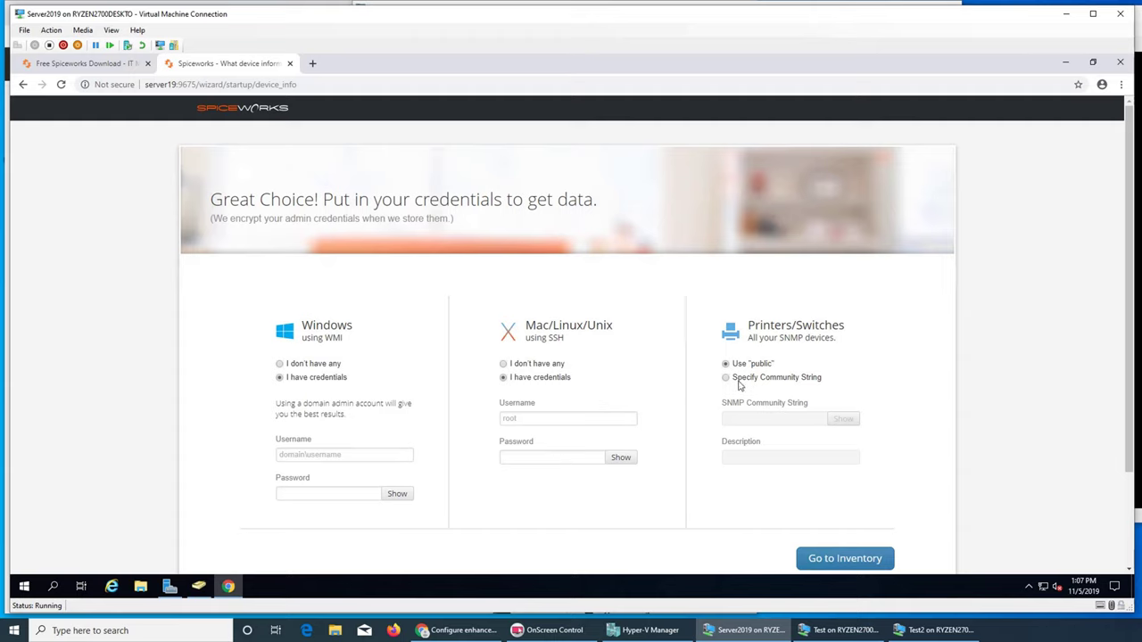
pyautogui.click(306, 367)
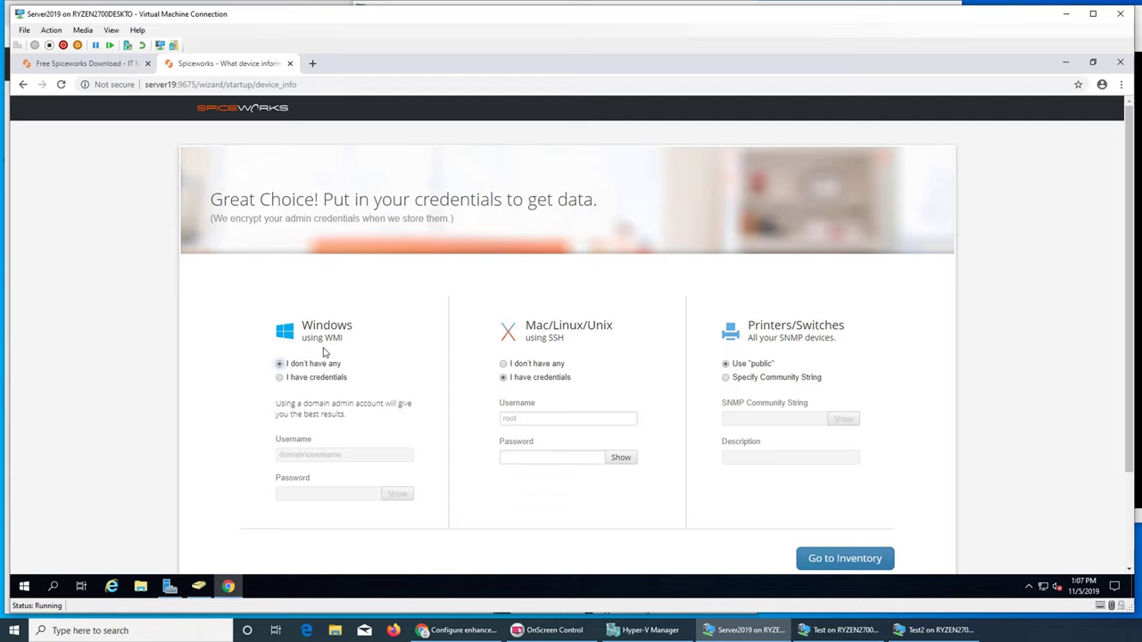
pyautogui.click(321, 378)
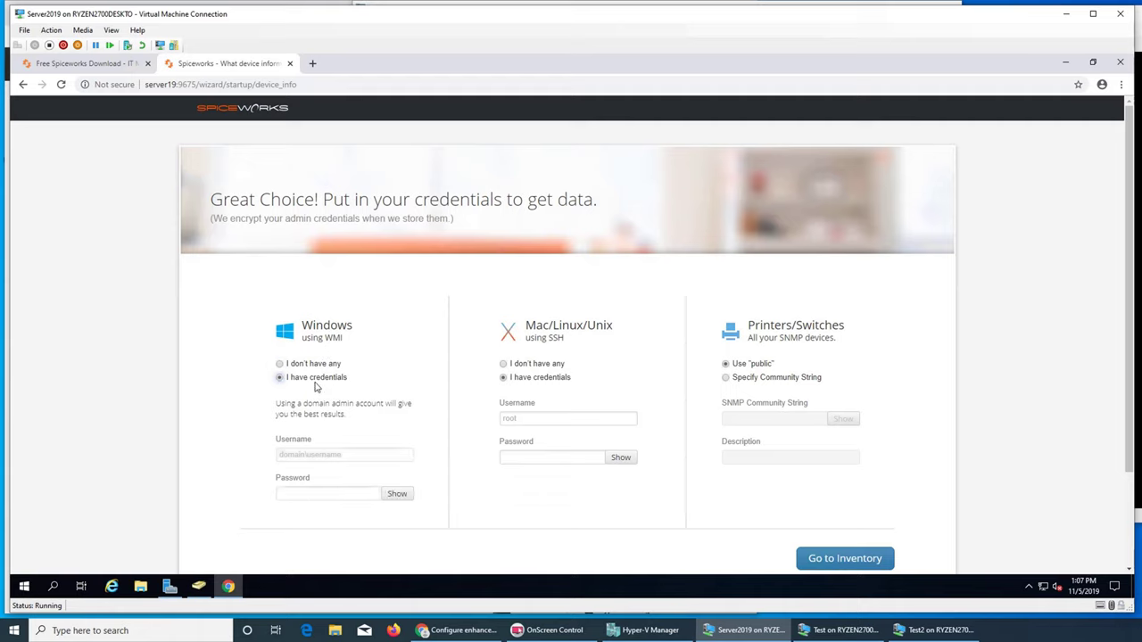
pyautogui.click(340, 457)
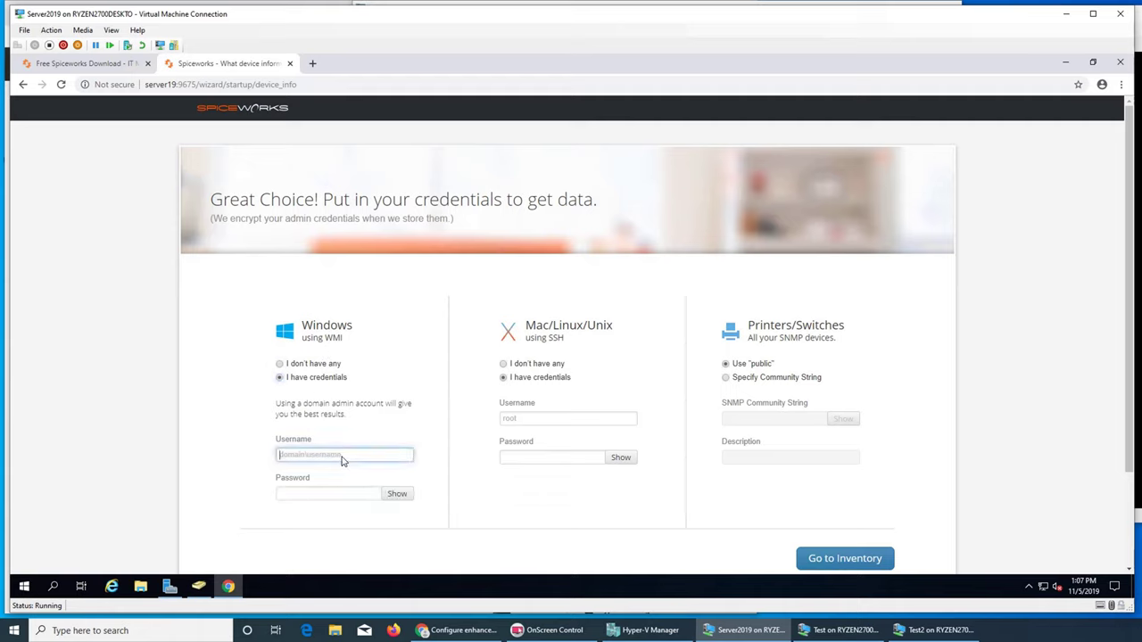
pyautogui.write('imran\\administrator')
pyautogui.press('Tab')
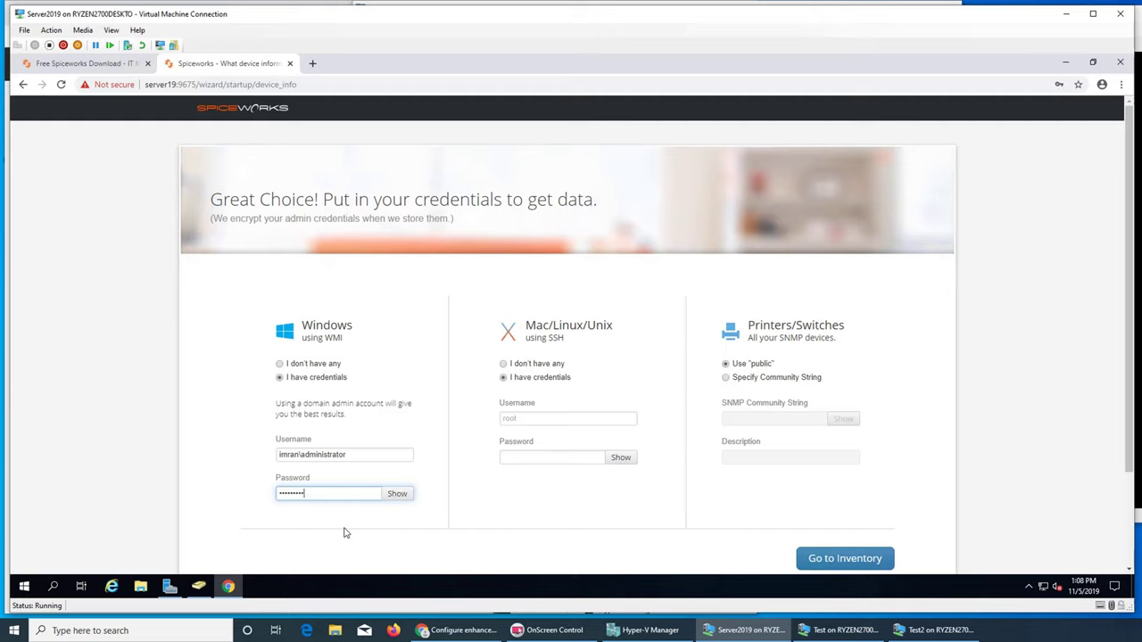
# - Set Mac/Linux to no credentials and go to the Inventory
pyautogui.click(823, 557)
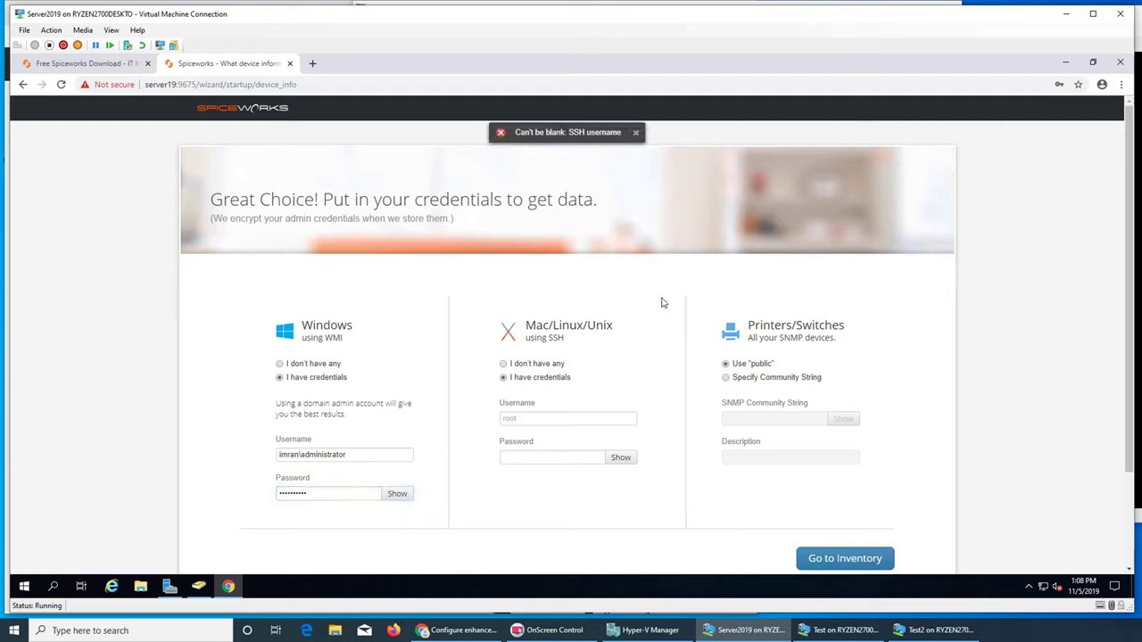
pyautogui.click(541, 364)
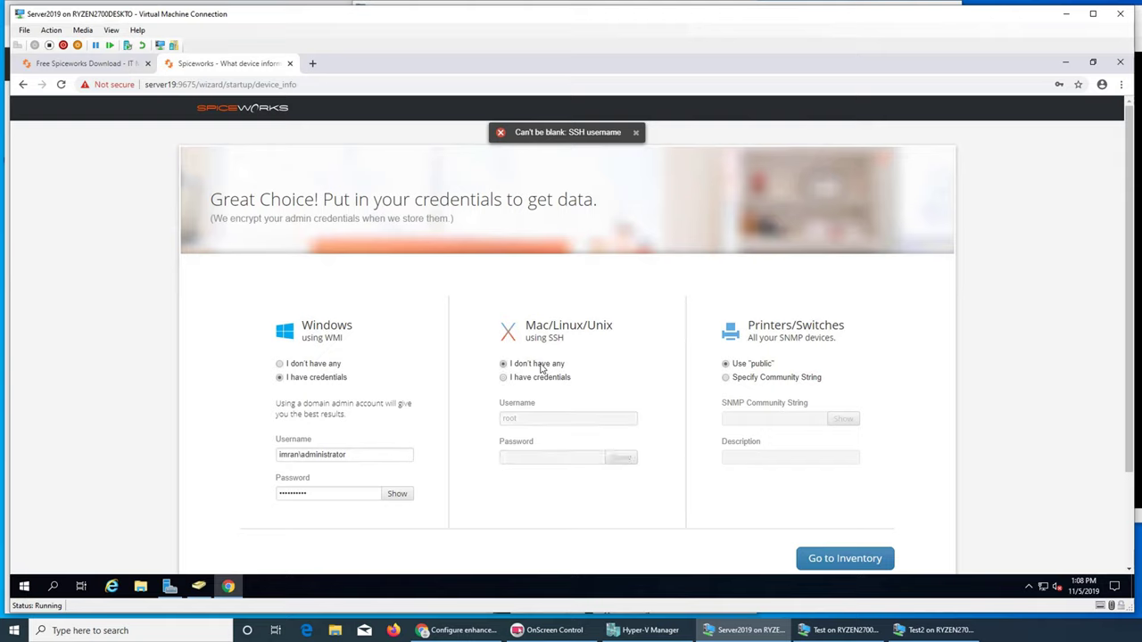
pyautogui.click(825, 560)
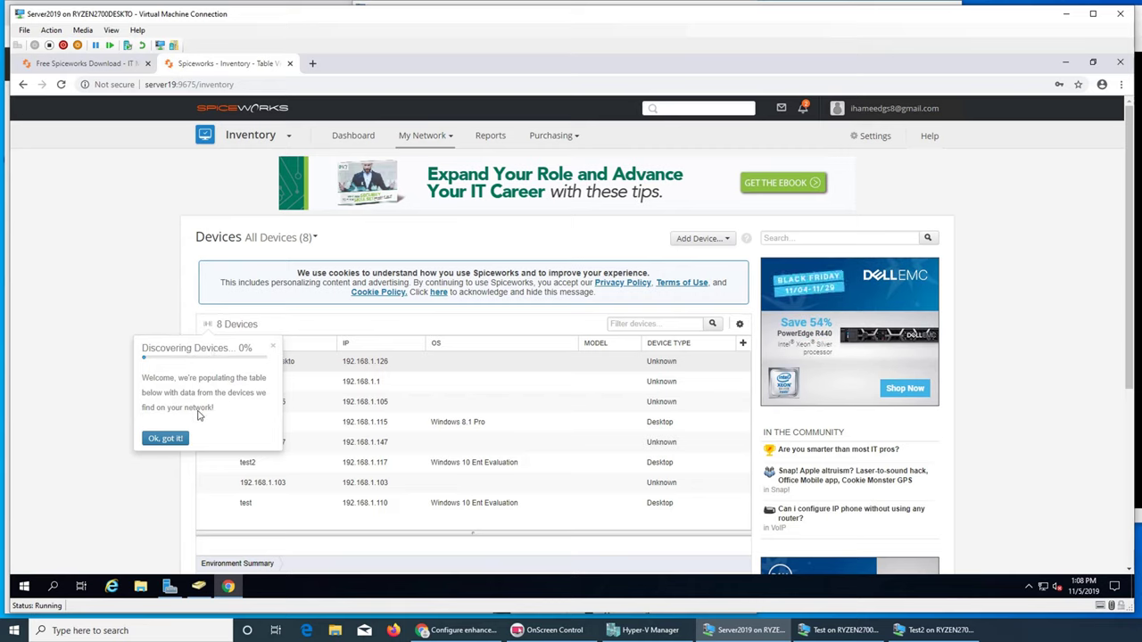
# - Dismiss the Discovering Devices notice so the eight-device inventory table shows
pyautogui.click(166, 438)
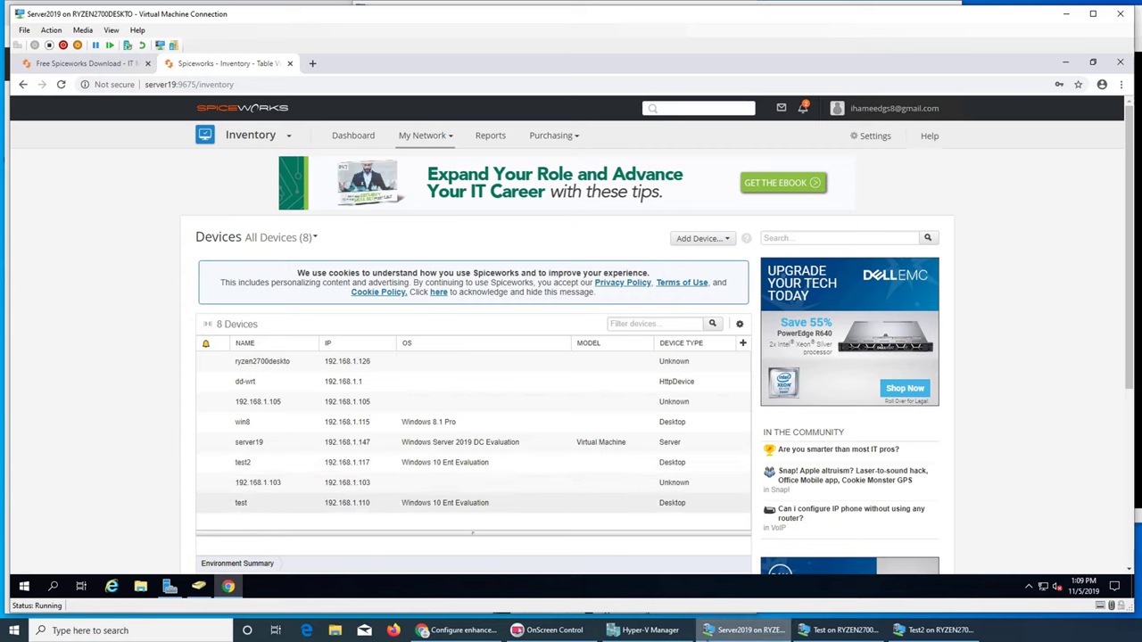
# - Connect to the Win7 virtual machine and start it, continuing from its last saved state
pyautogui.click(614, 633)
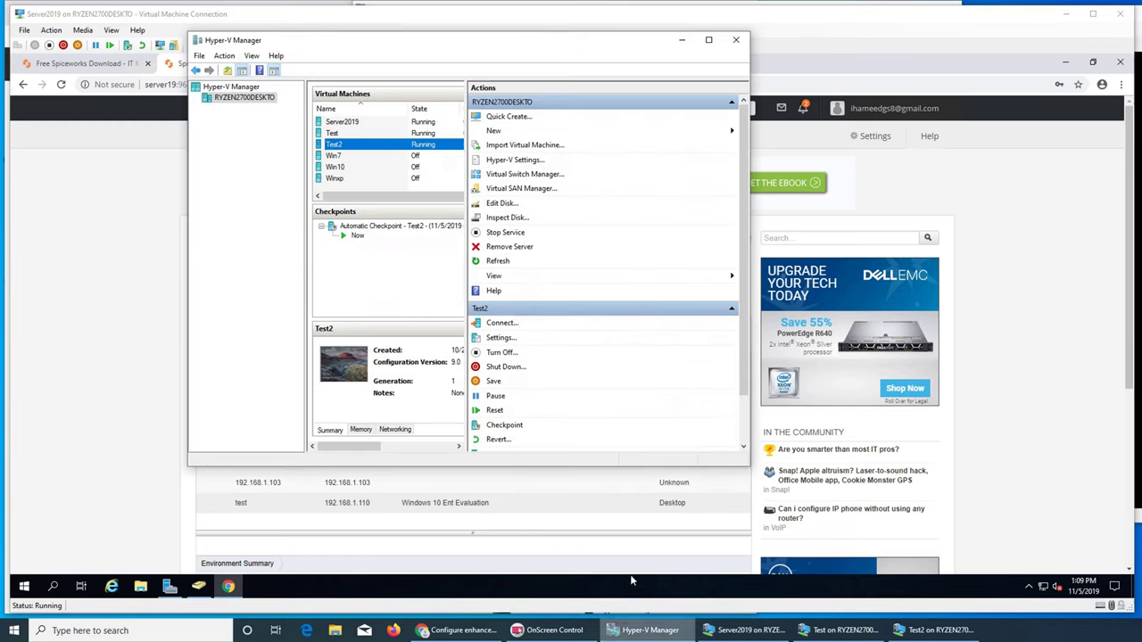
pyautogui.click(339, 157)
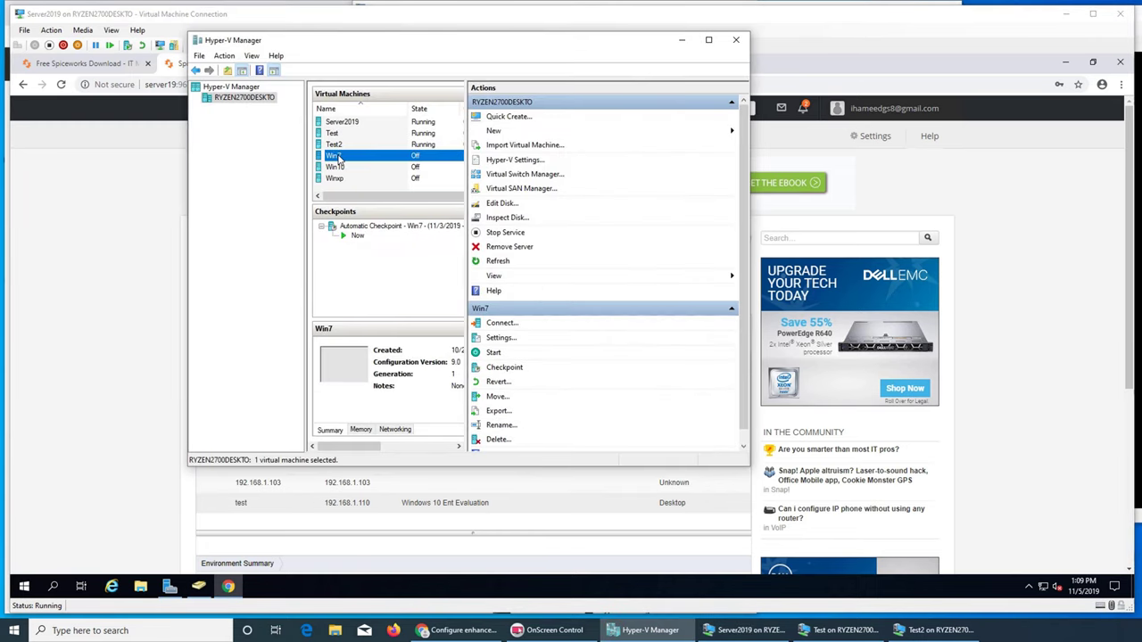
pyautogui.rightClick(337, 157)
pyautogui.press('Escape')
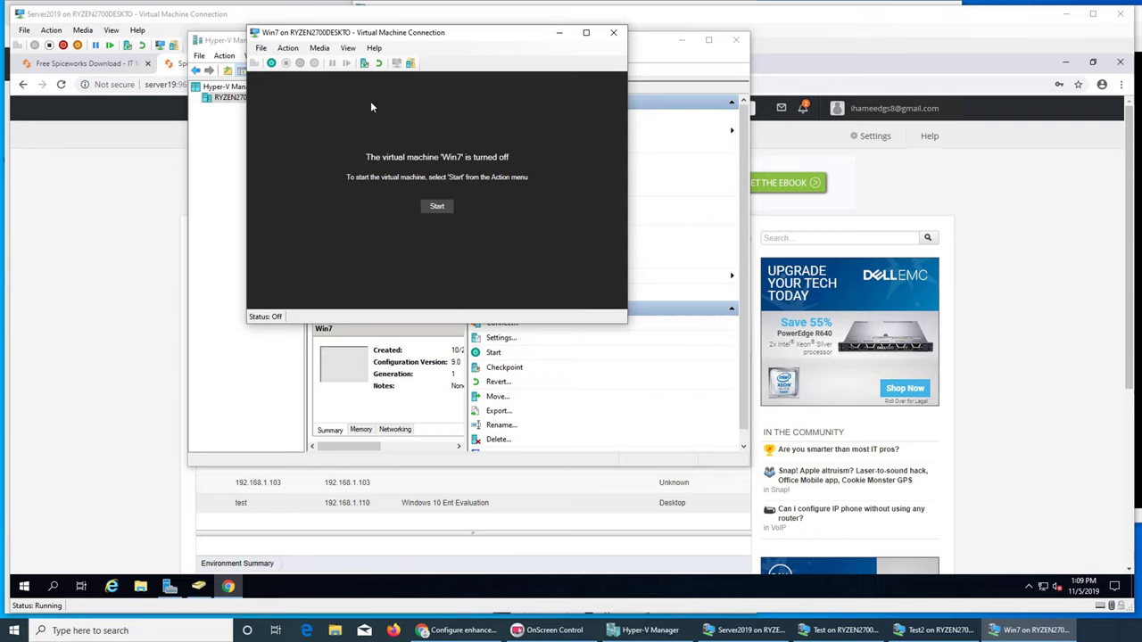
pyautogui.click(438, 206)
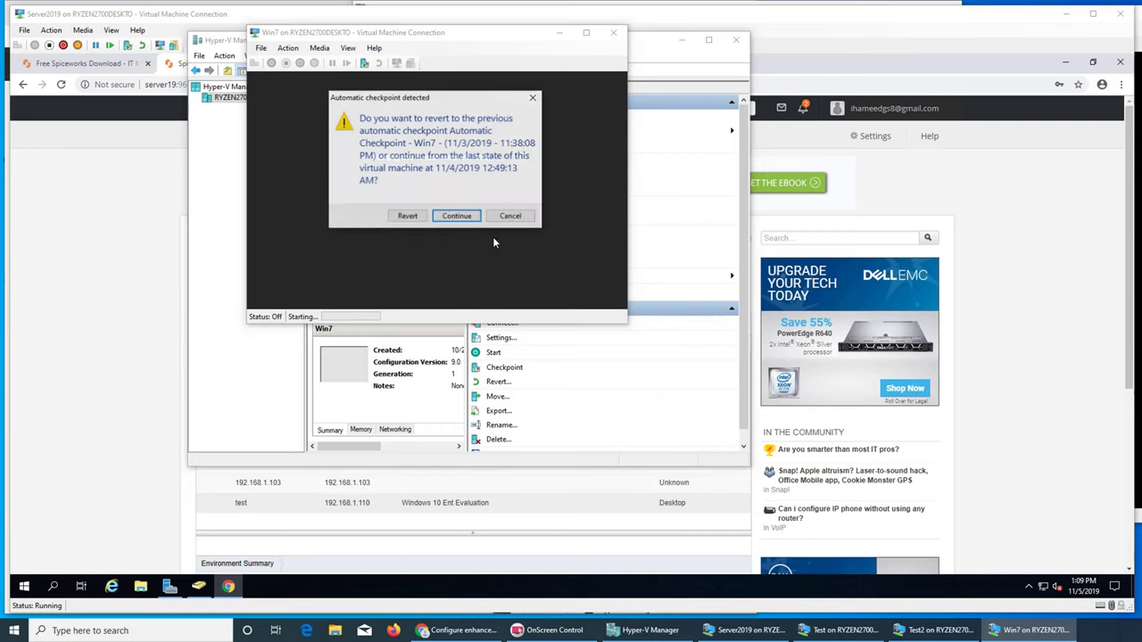
pyautogui.click(469, 219)
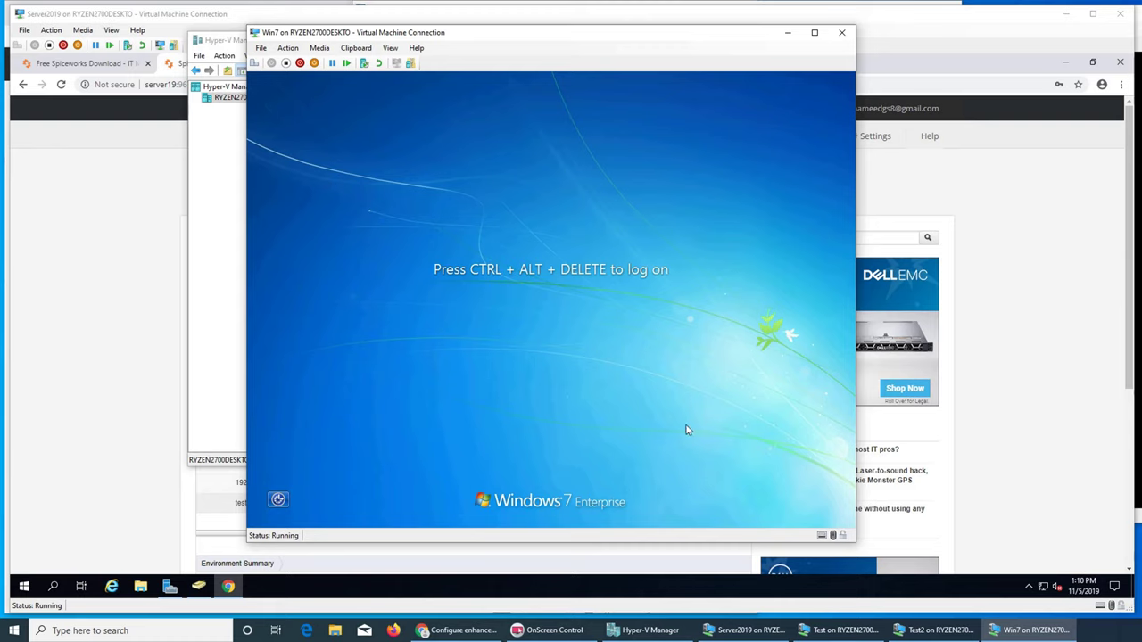
# - Sign in to Windows 7 on the Win7 VM with Ctrl+Alt+Del and the account password
pyautogui.hotkey('ctrl', 'alt', 'End')
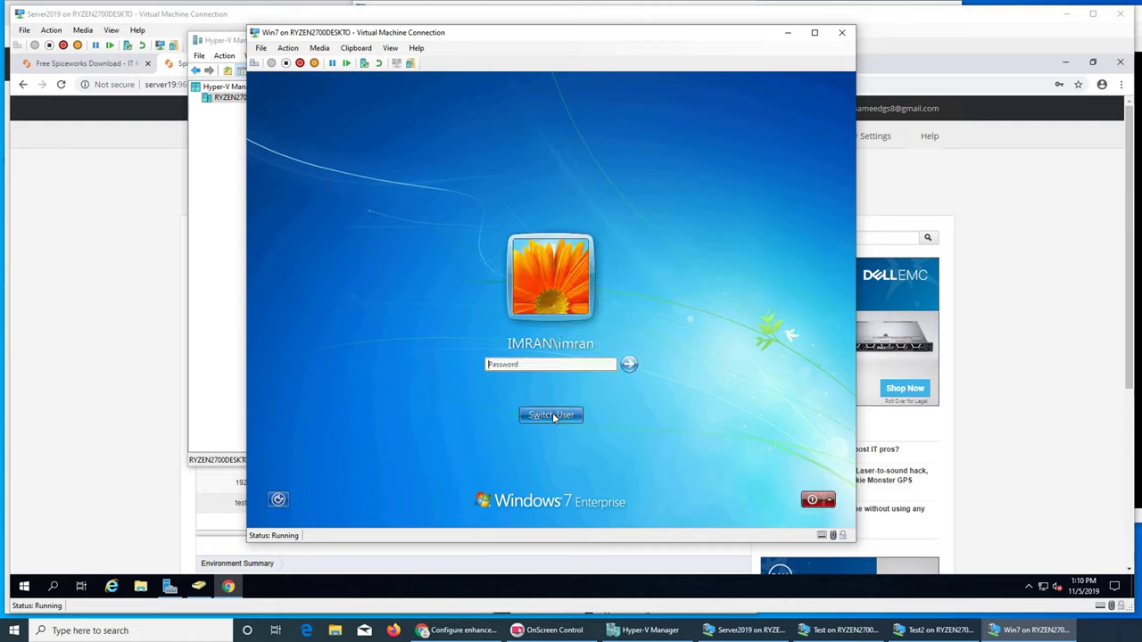
pyautogui.click(542, 366)
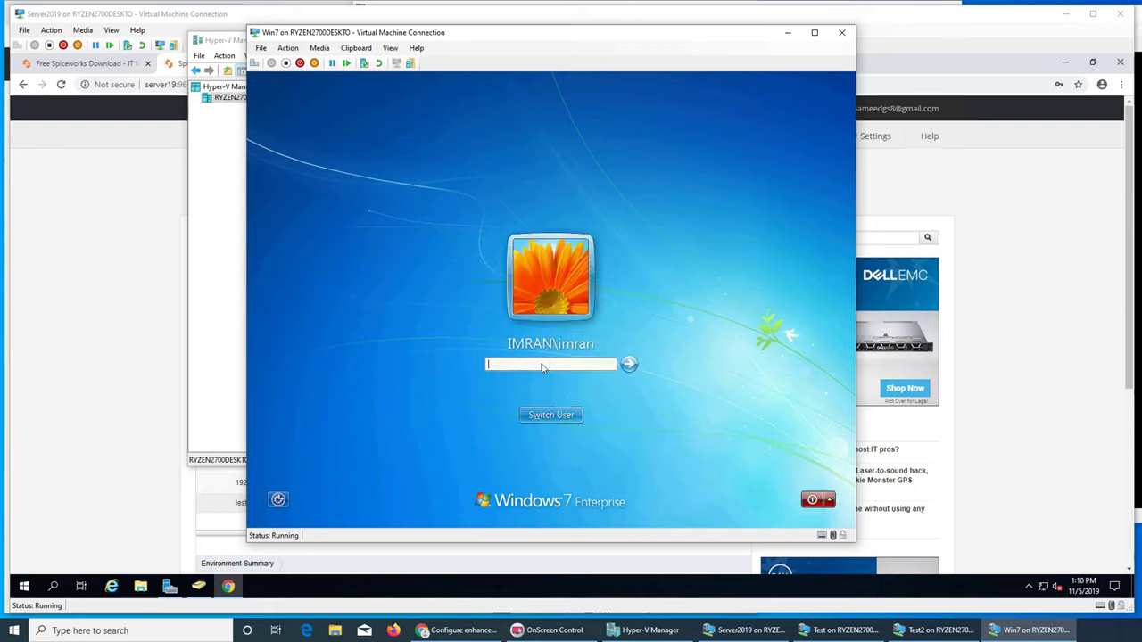
pyautogui.write('•••••••••••')
pyautogui.press('Return')
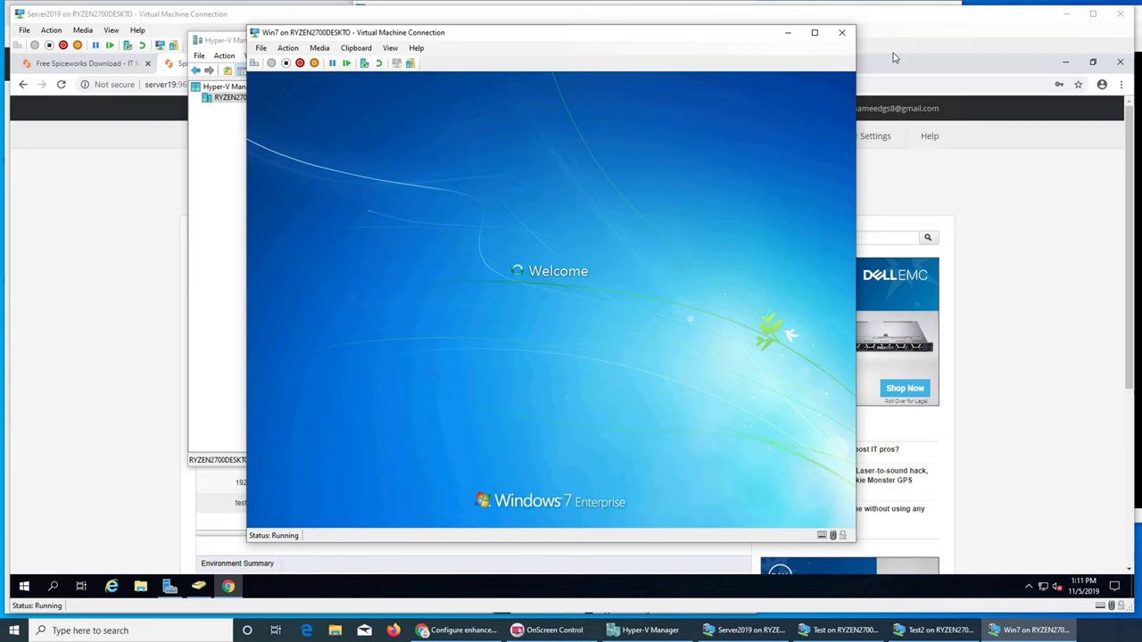
# - Bring the Server2019 connection with the Spiceworks inventory back to the front
pyautogui.click(227, 43)
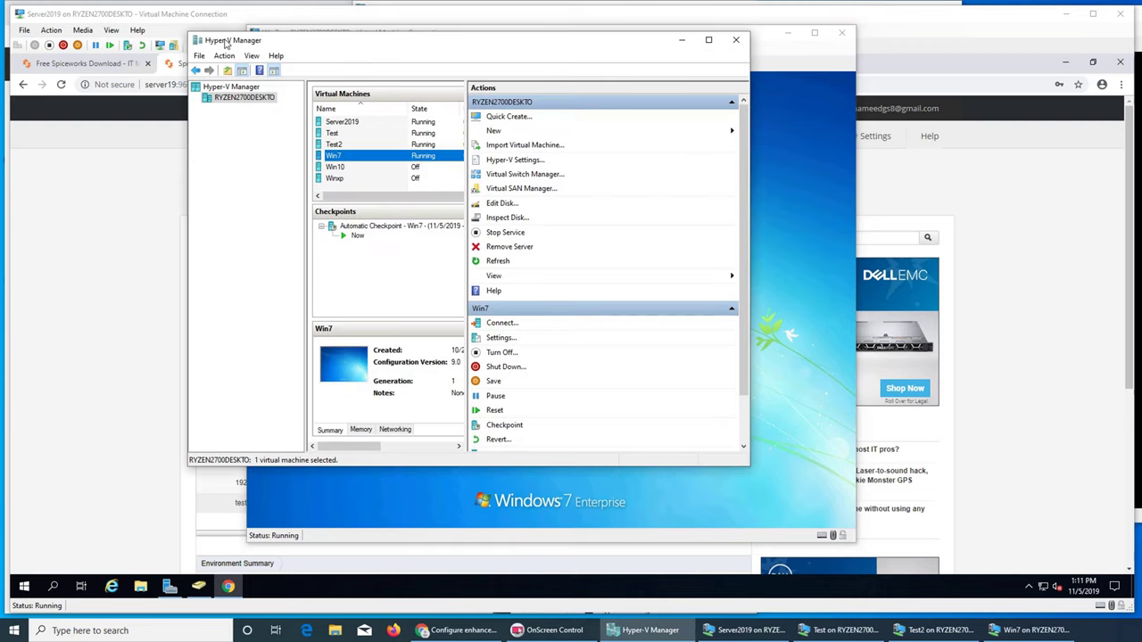
pyautogui.click(789, 67)
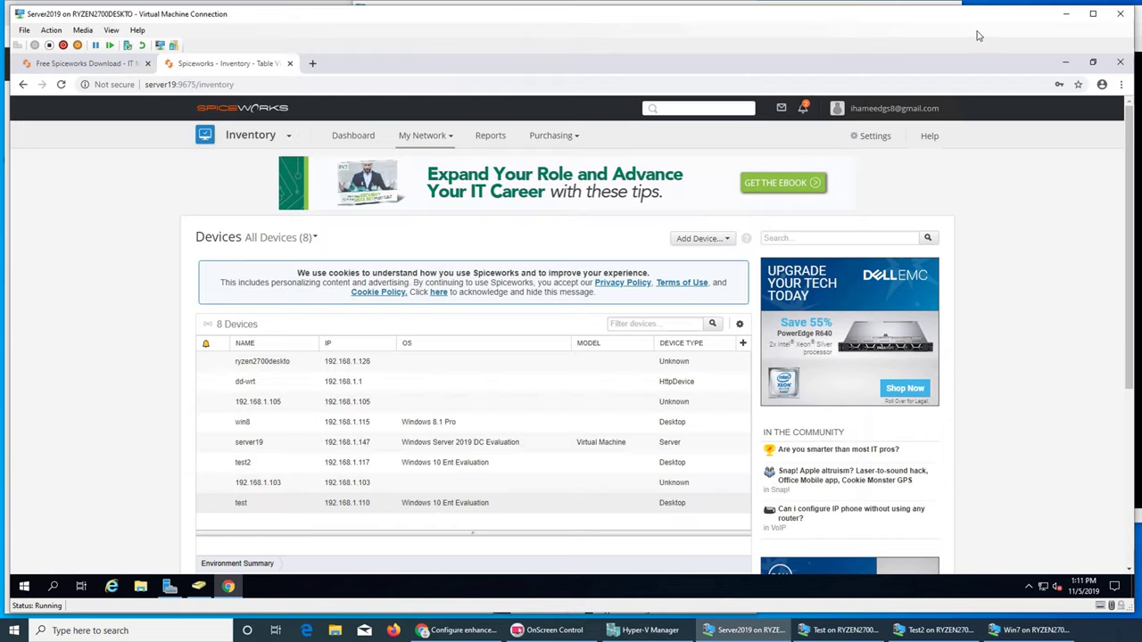
pyautogui.click(986, 33)
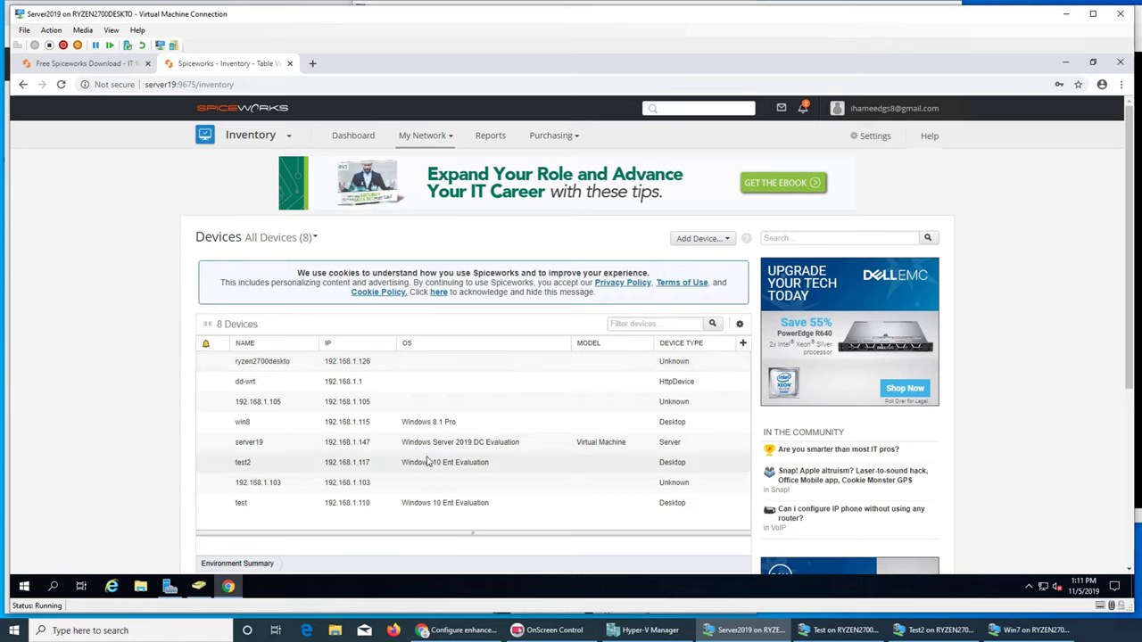
# - Select the win8 device in the Spiceworks inventory
pyautogui.click(351, 427)
pyautogui.rightClick(353, 428)
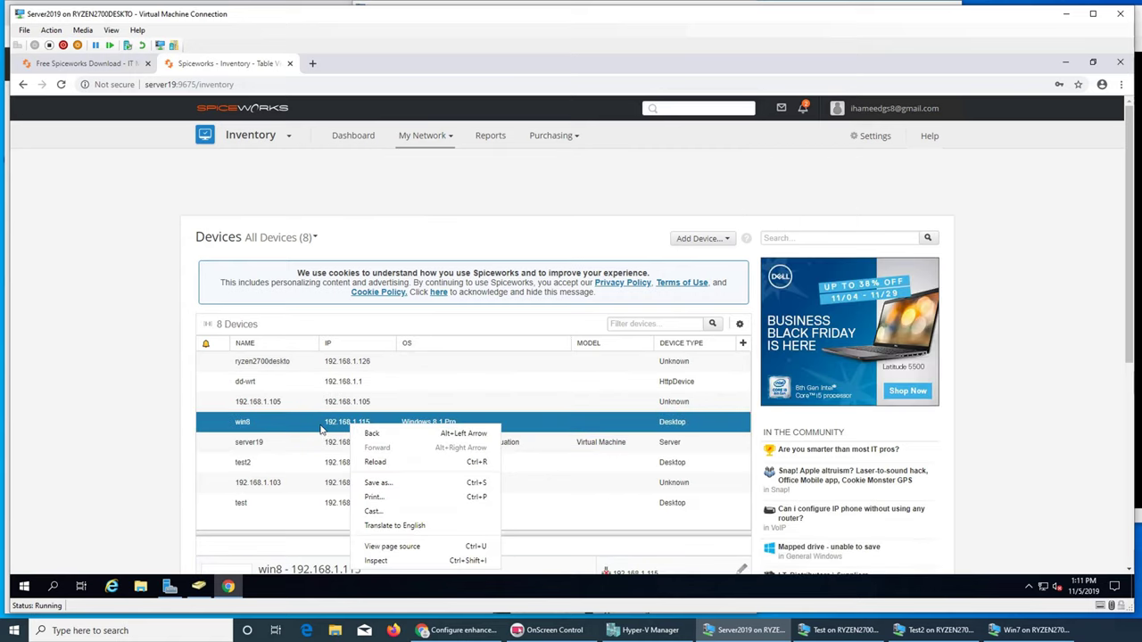
pyautogui.rightClick(245, 424)
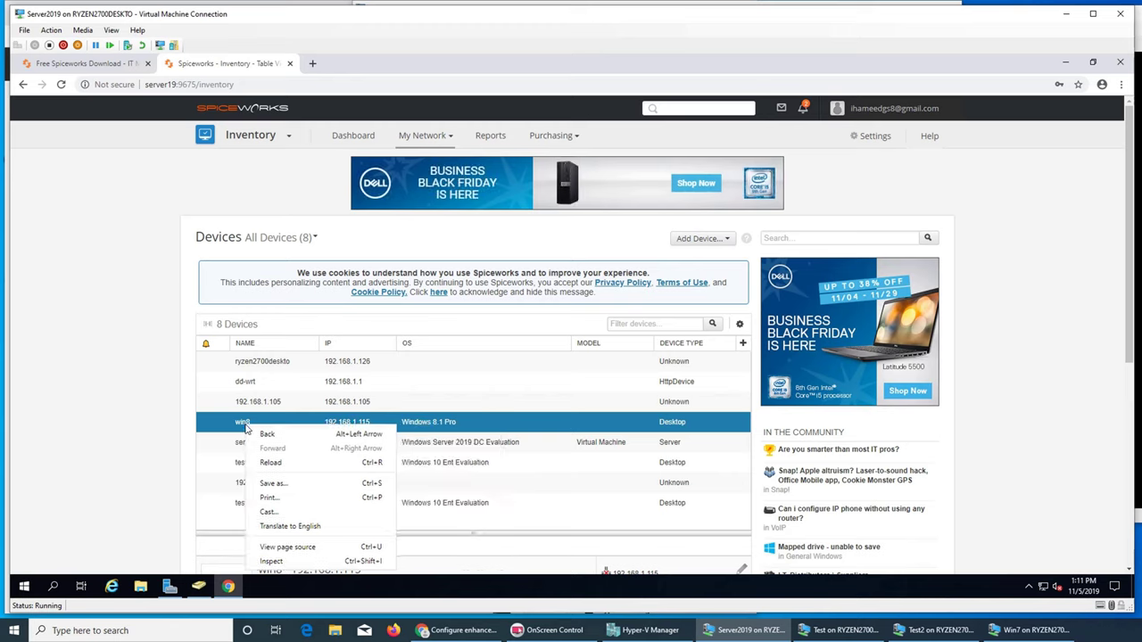
pyautogui.click(286, 415)
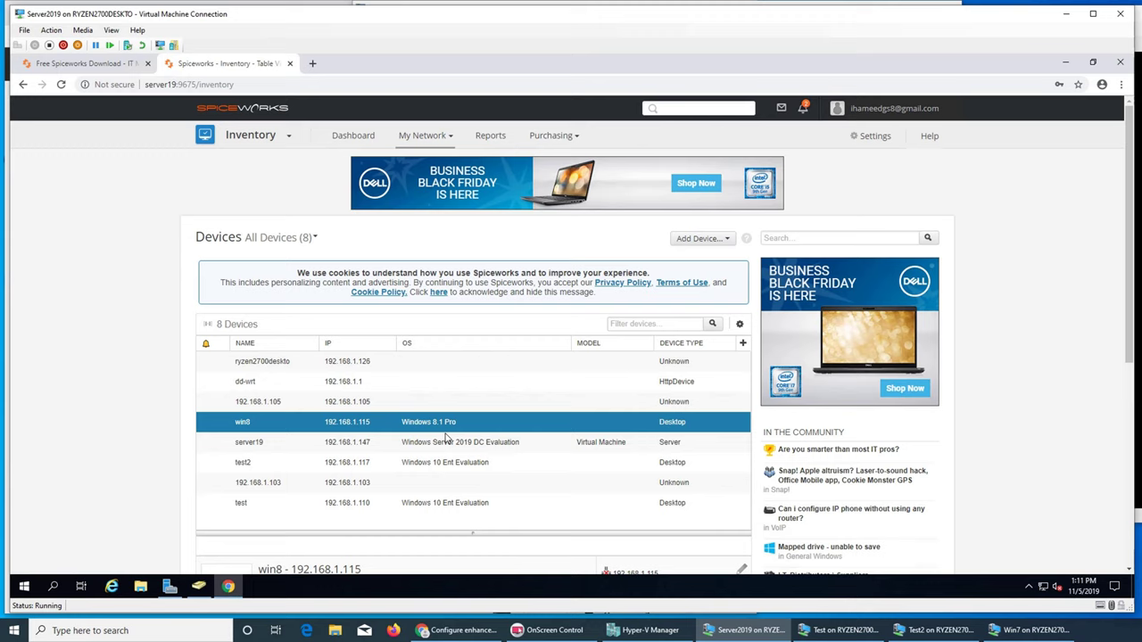
# - Review win8's General Info: Asustek Computer, Windows 8.1 Pro 6.3.9600, Desktop, no warranties
pyautogui.scroll(-5, 448, 438)
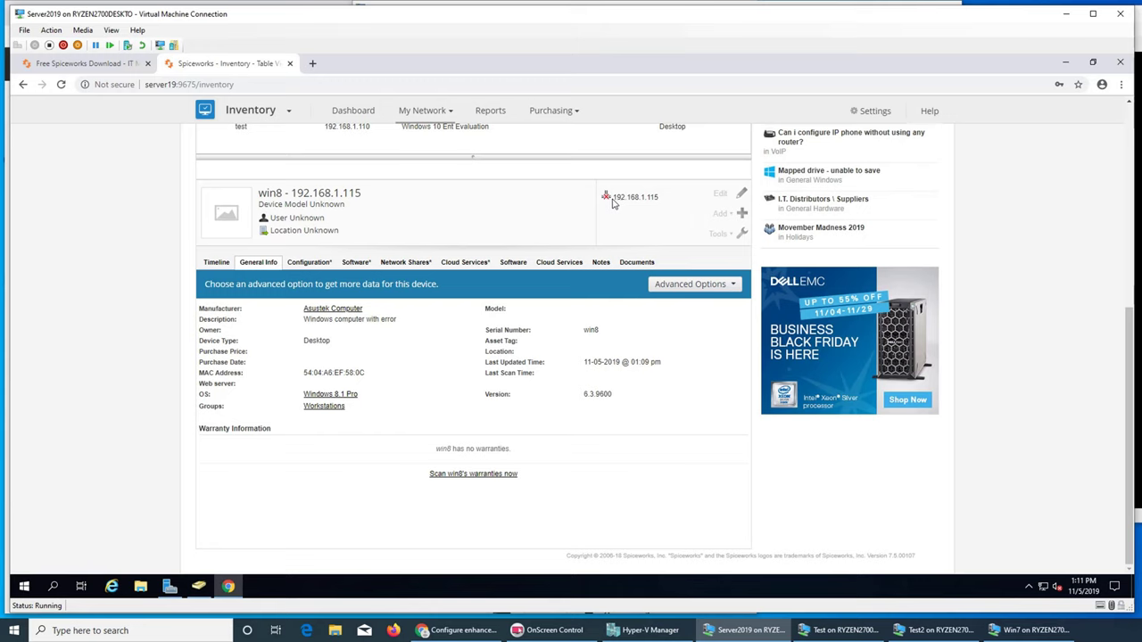
pyautogui.scroll(3, 675, 239)
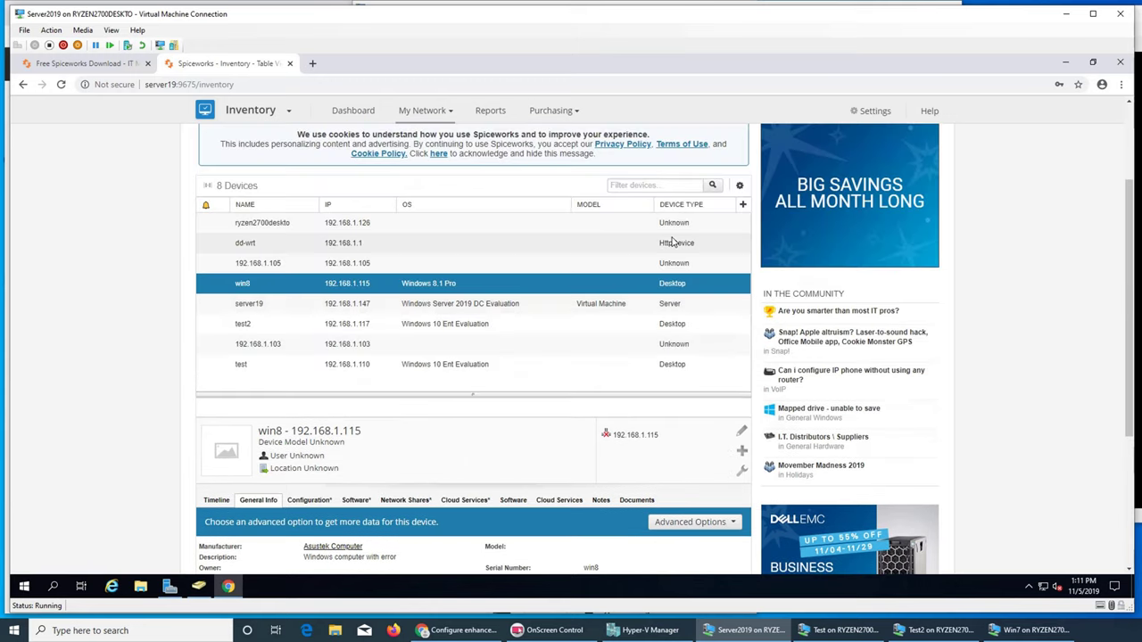
pyautogui.scroll(-3, 622, 354)
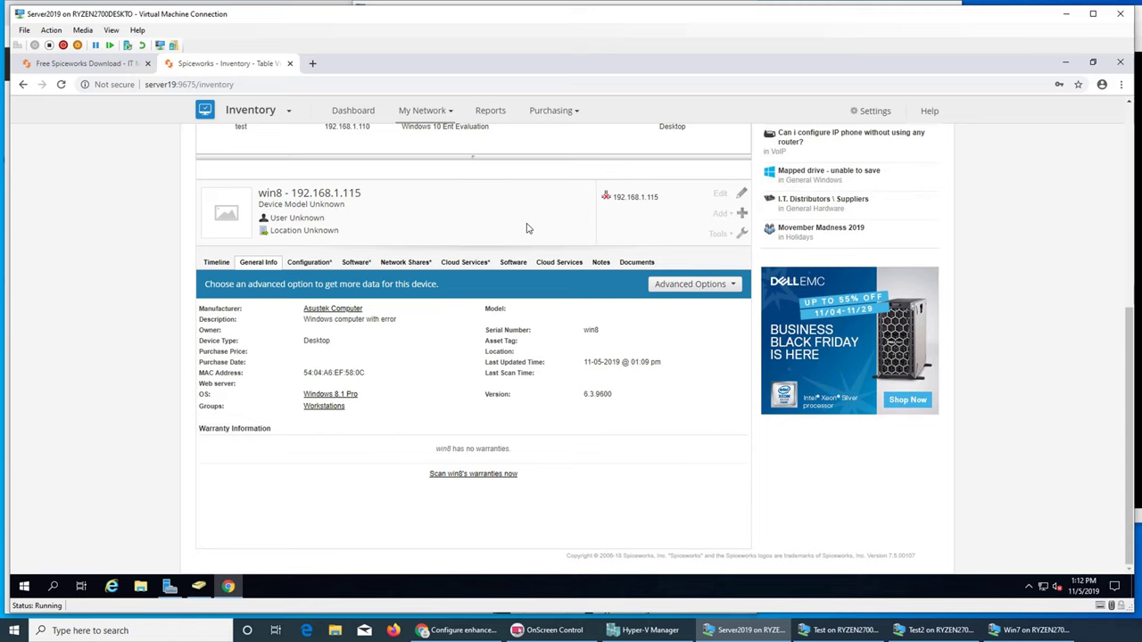
pyautogui.scroll(3, 527, 228)
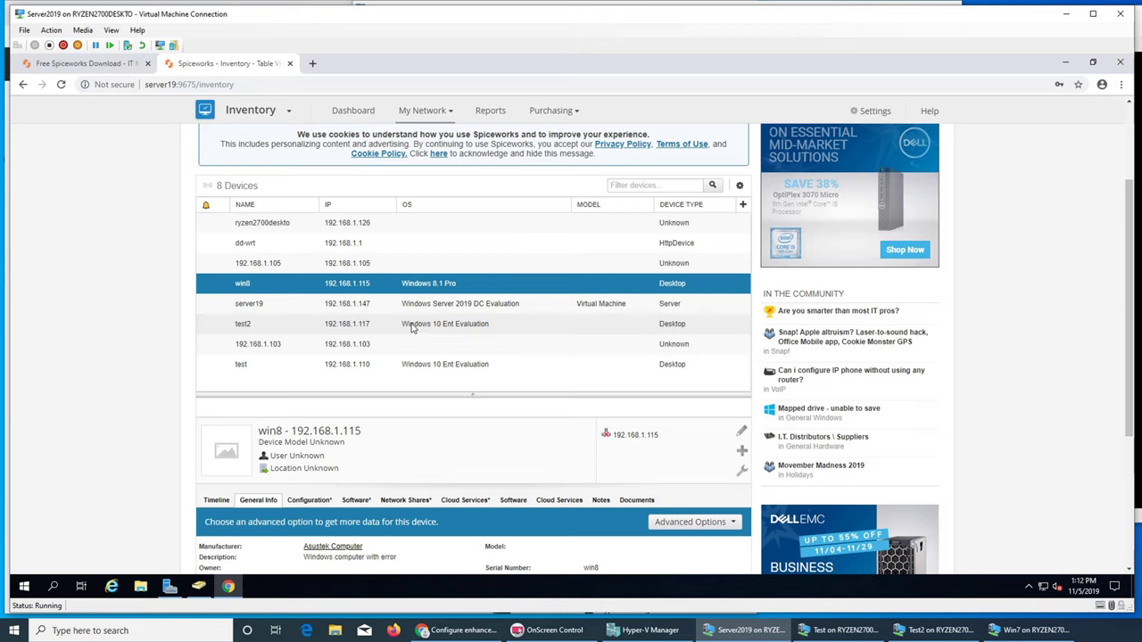
pyautogui.scroll(-3, 419, 356)
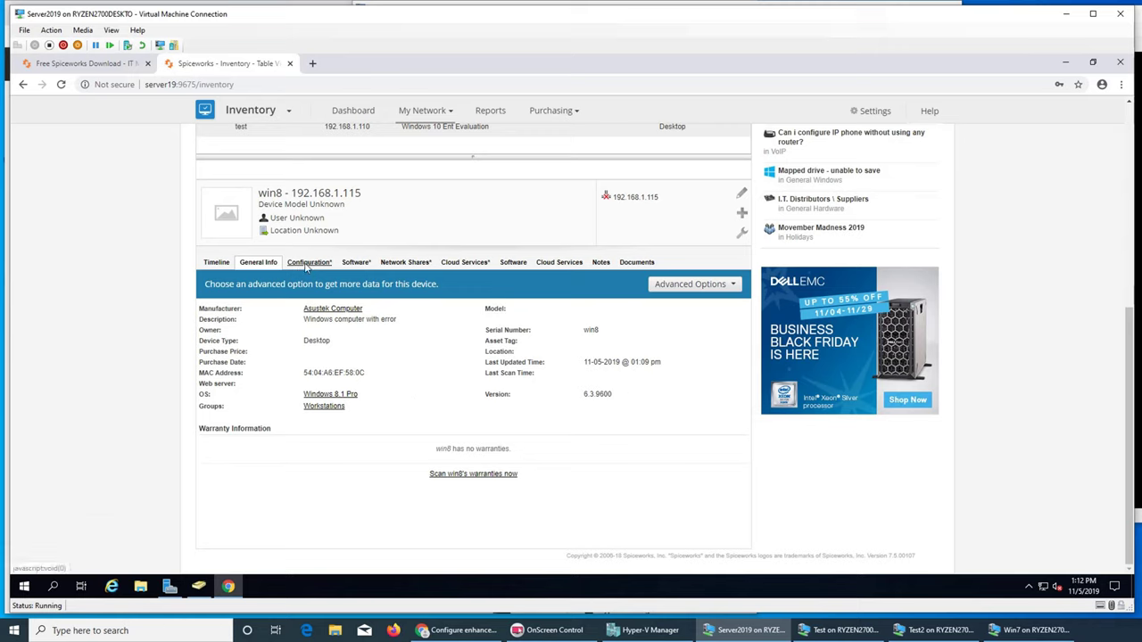
pyautogui.scroll(5, 567, 320)
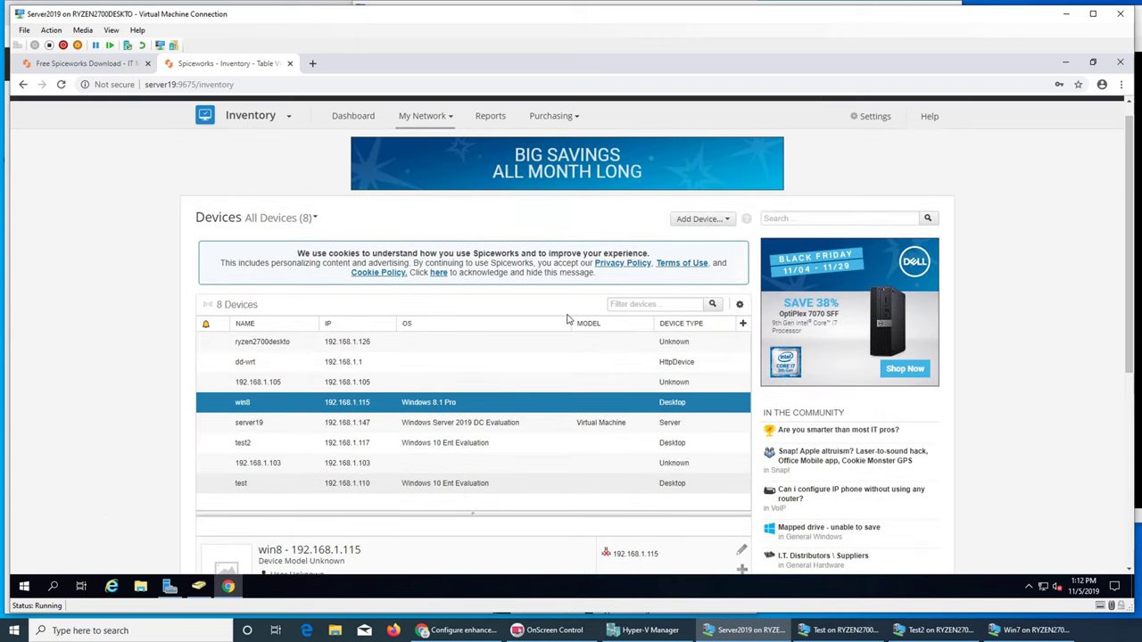
pyautogui.scroll(-4, 566, 319)
pyautogui.scroll(4, 537, 371)
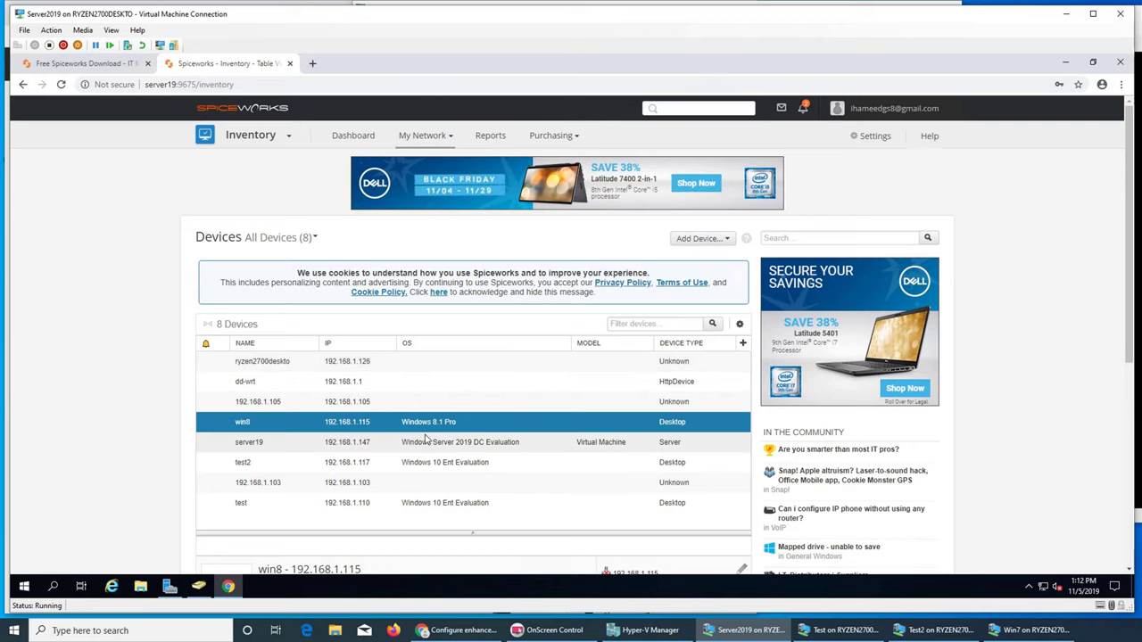
pyautogui.scroll(-2, 425, 439)
pyautogui.scroll(-2, 425, 439)
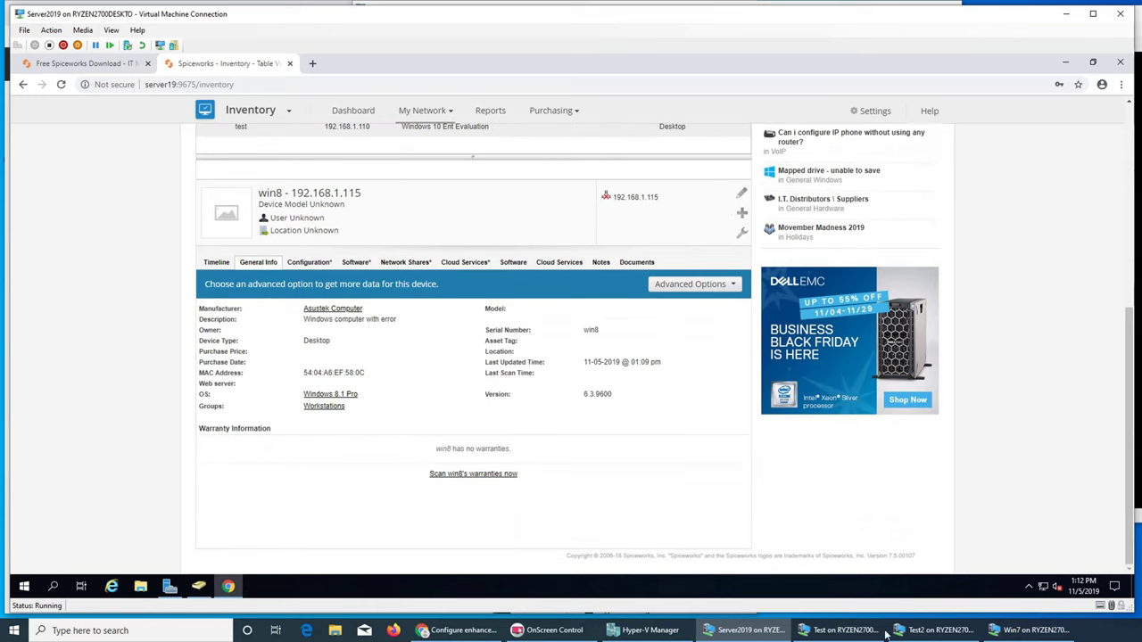
pyautogui.click(1030, 630)
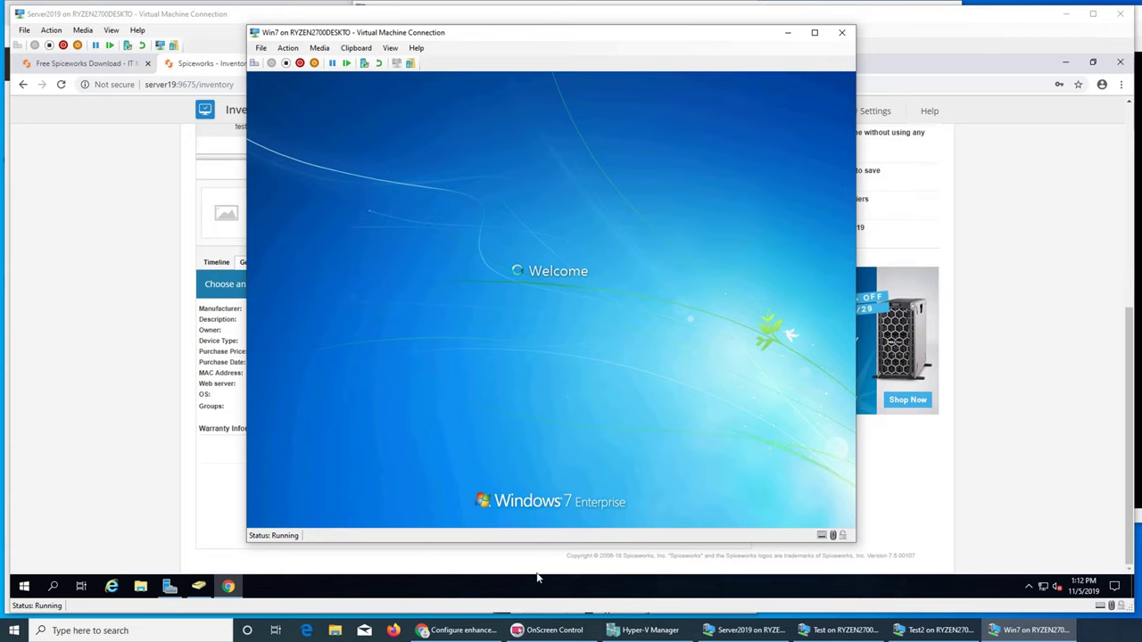
pyautogui.click(478, 574)
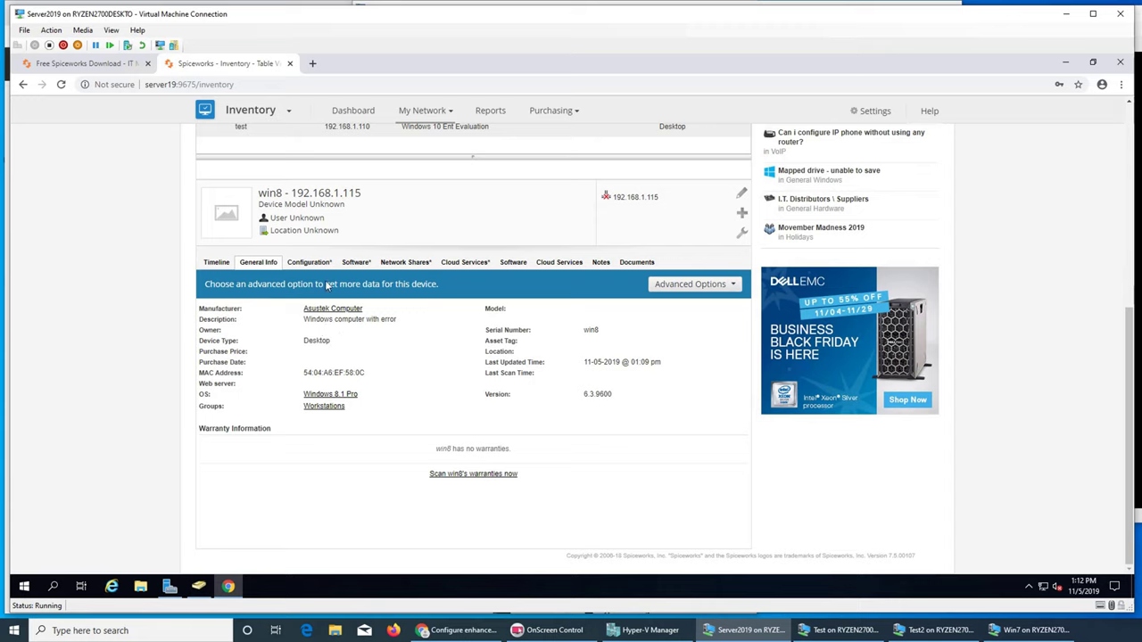
# - View win8's Configuration and Timeline tabs
pyautogui.click(307, 263)
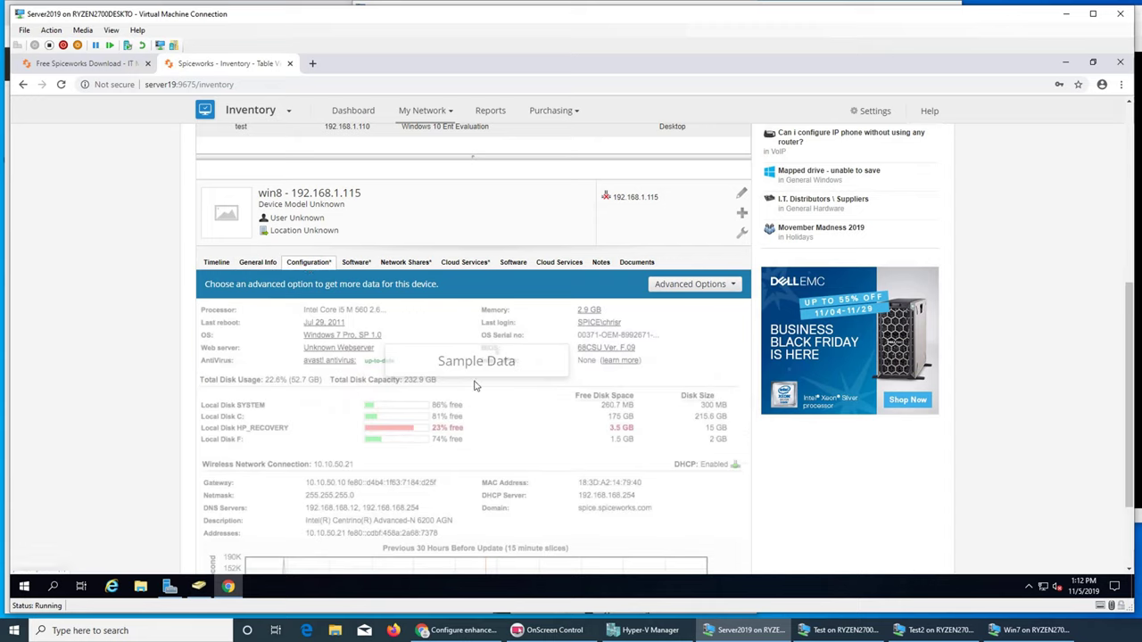
pyautogui.click(216, 262)
pyautogui.scroll(3, 603, 433)
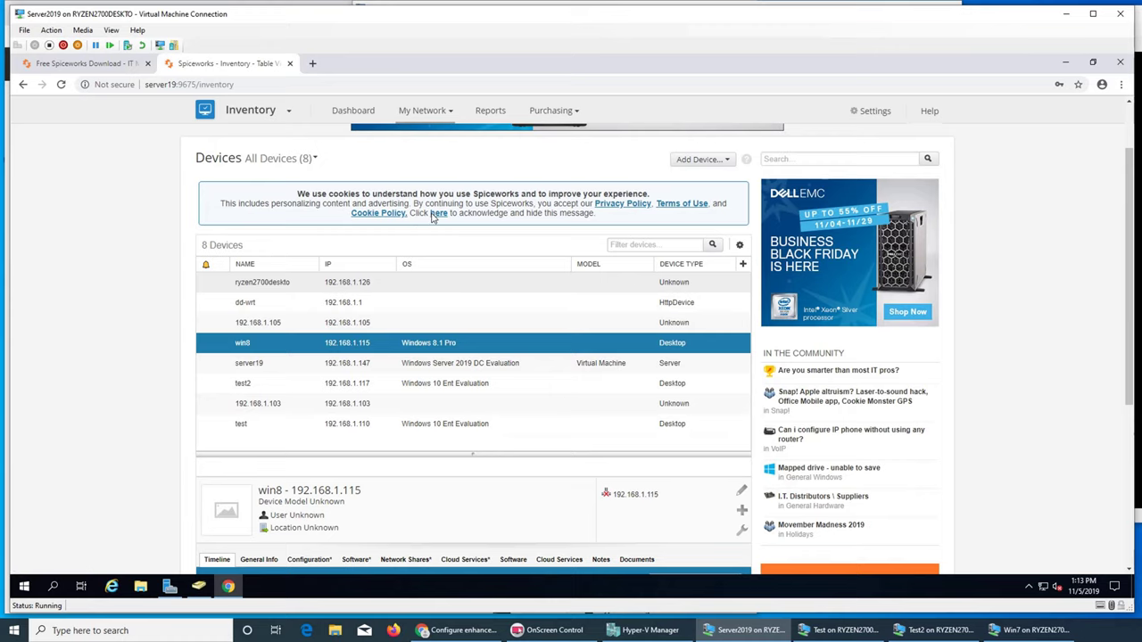
# - Acknowledge the cookie notice and close the Cookie Consent info tab
pyautogui.click(434, 214)
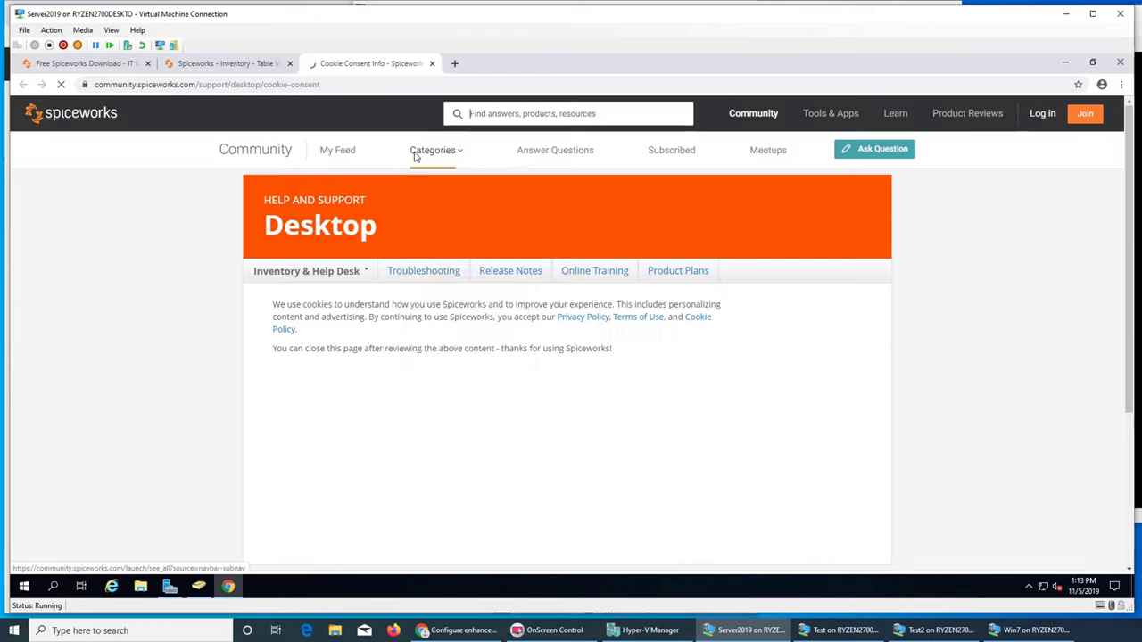
pyautogui.click(427, 151)
pyautogui.scroll(-10, 737, 359)
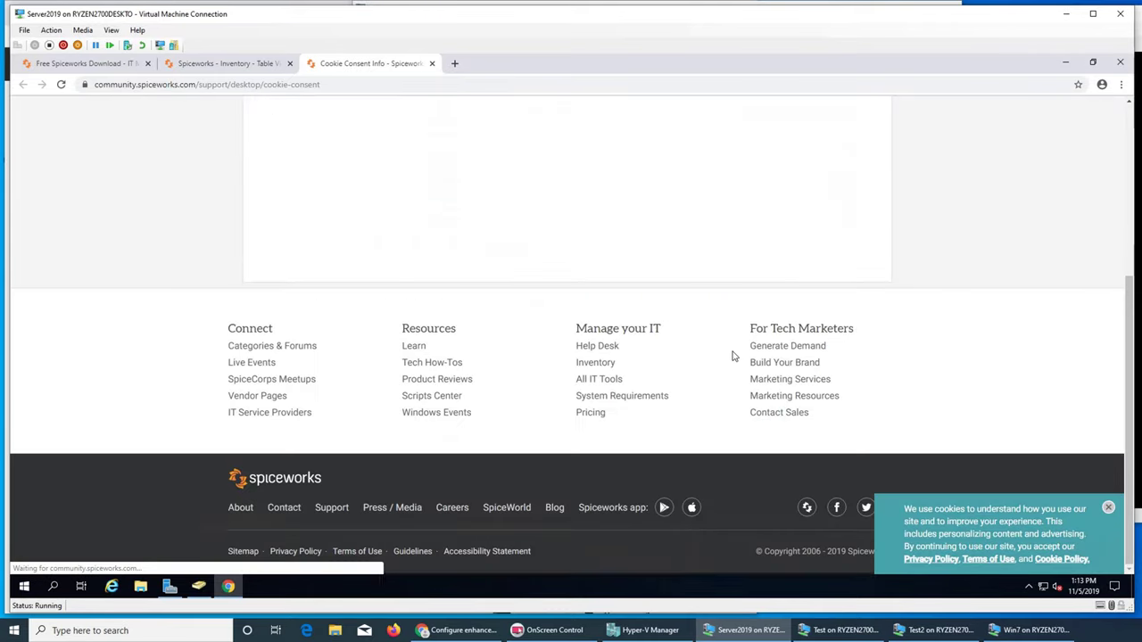
pyautogui.scroll(10, 737, 359)
pyautogui.click(431, 65)
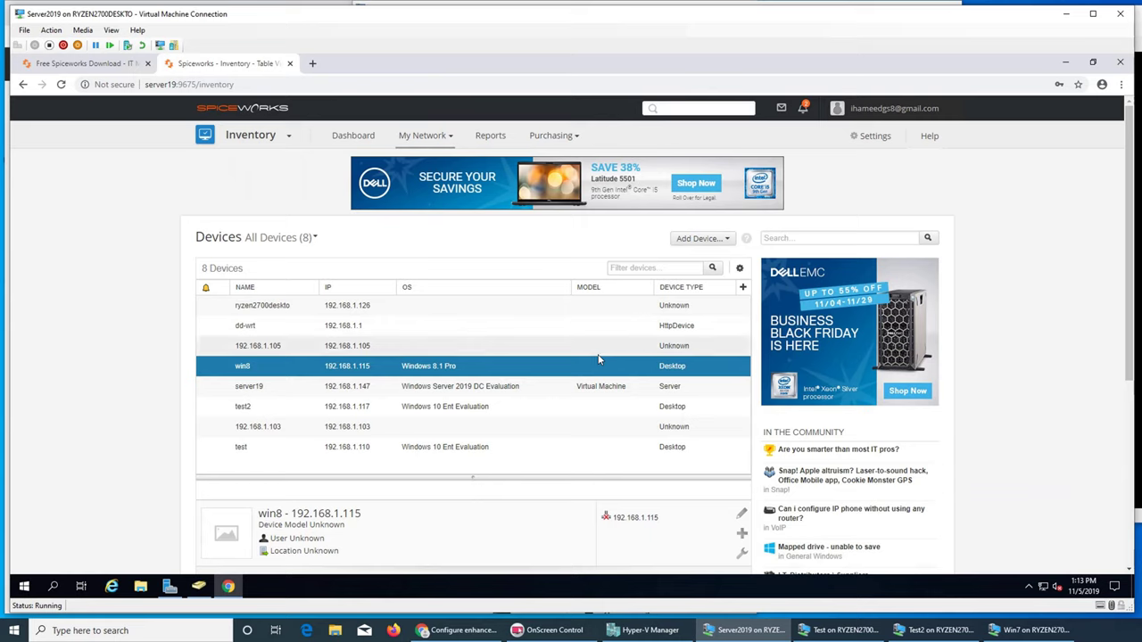
# - Check Remote Sites & Agents under Add Device (0 sites, 0 agents), then return to the inventory
pyautogui.click(704, 239)
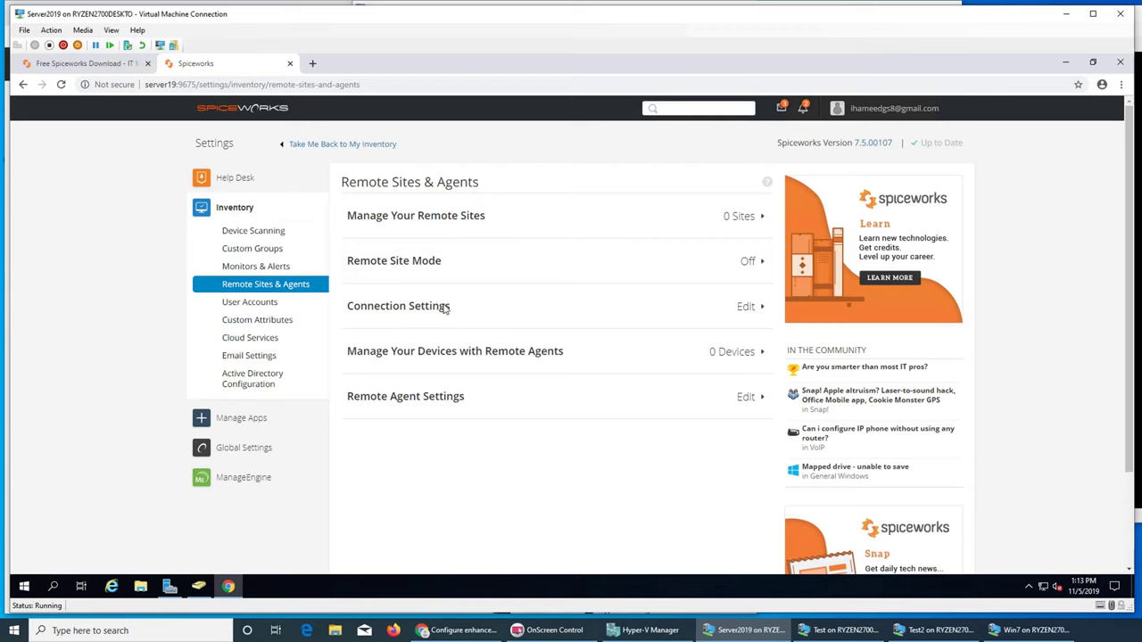
pyautogui.click(65, 66)
pyautogui.click(257, 66)
pyautogui.click(348, 150)
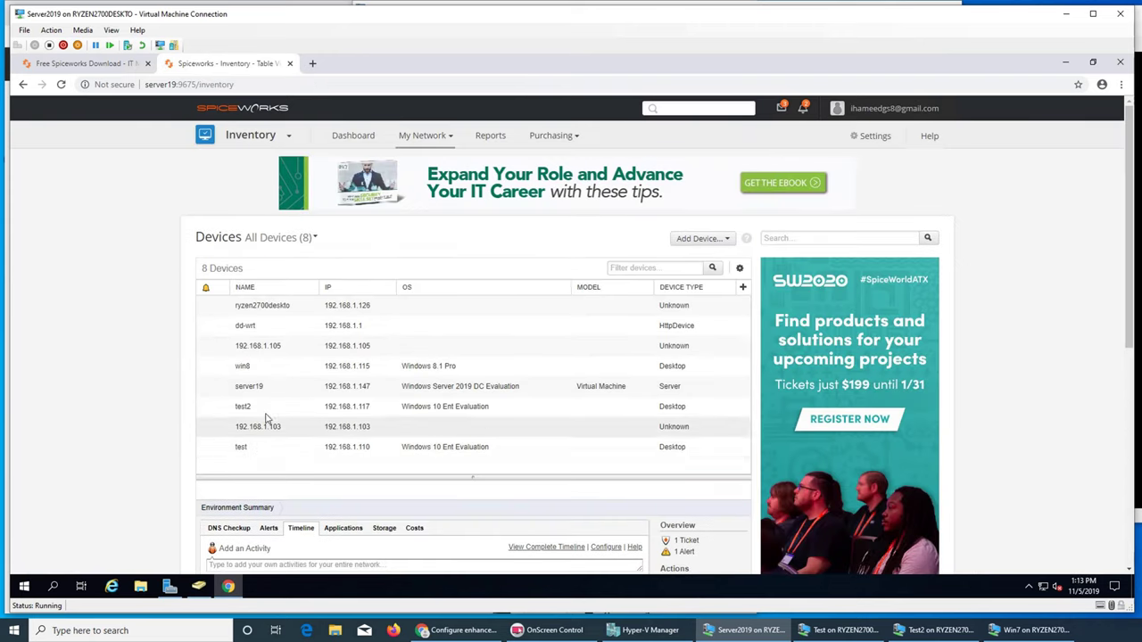
# - Scan the Environment Summary timeline, then switch to the Win7 virtual machine window
pyautogui.scroll(-3, 381, 449)
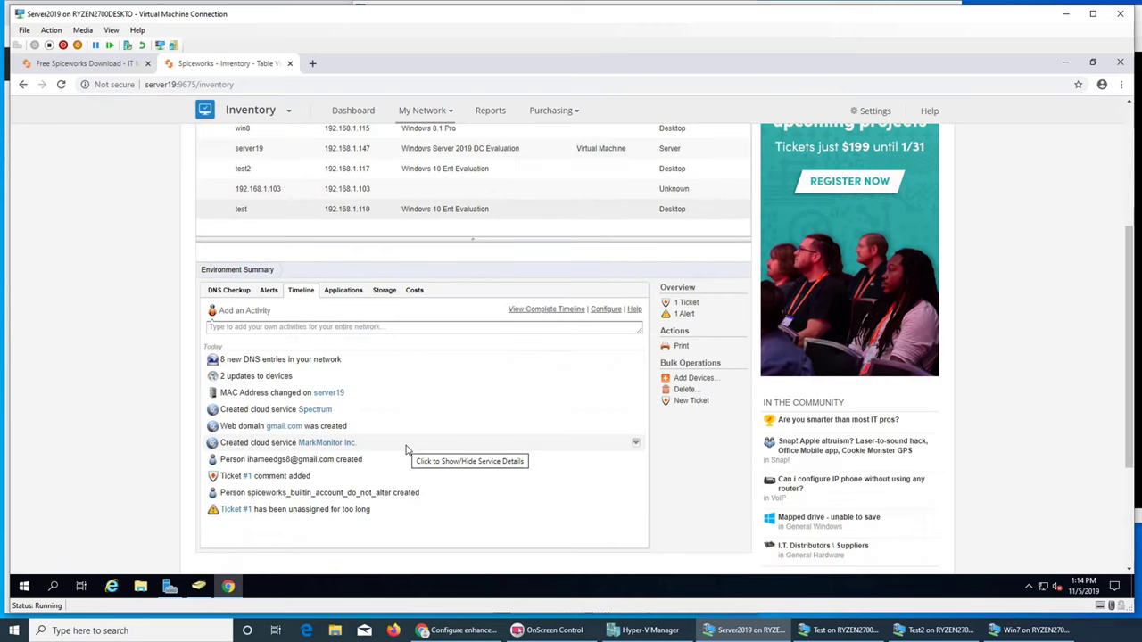
pyautogui.scroll(3, 406, 448)
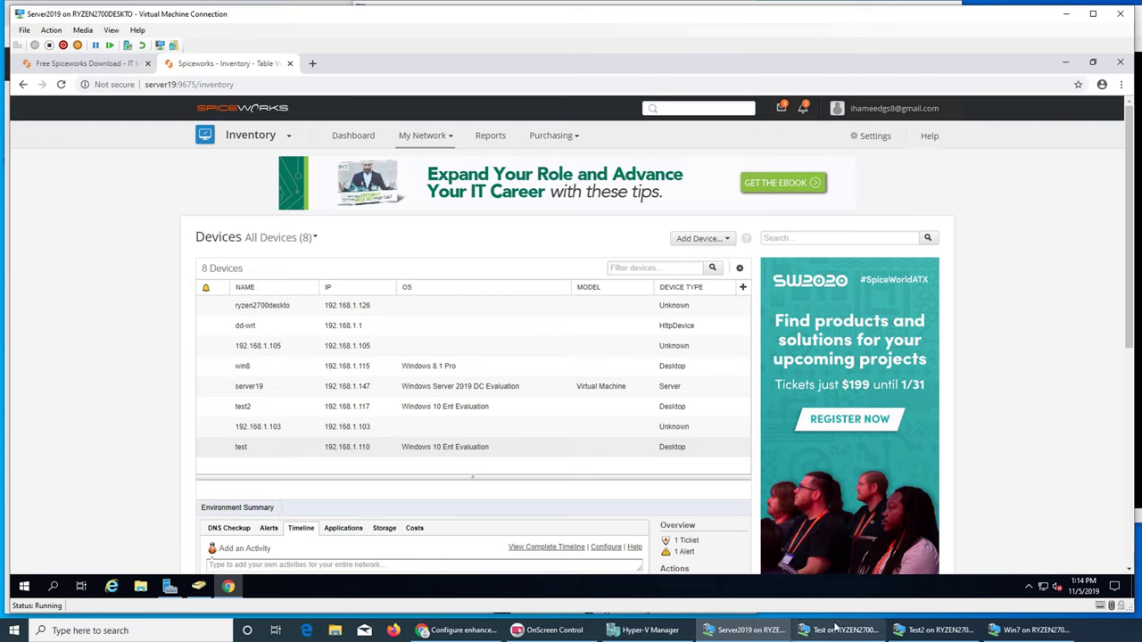
pyautogui.click(1026, 630)
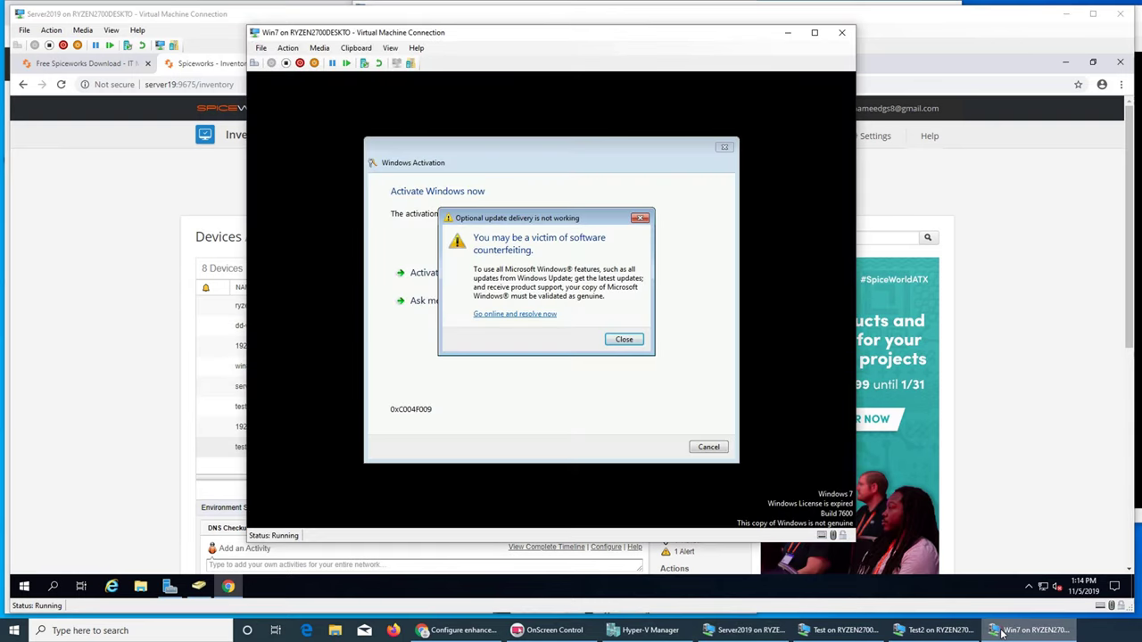
# - Dismiss Win7's counterfeit and Windows Activation warnings and minimize the Win7 window
pyautogui.click(625, 342)
pyautogui.click(709, 448)
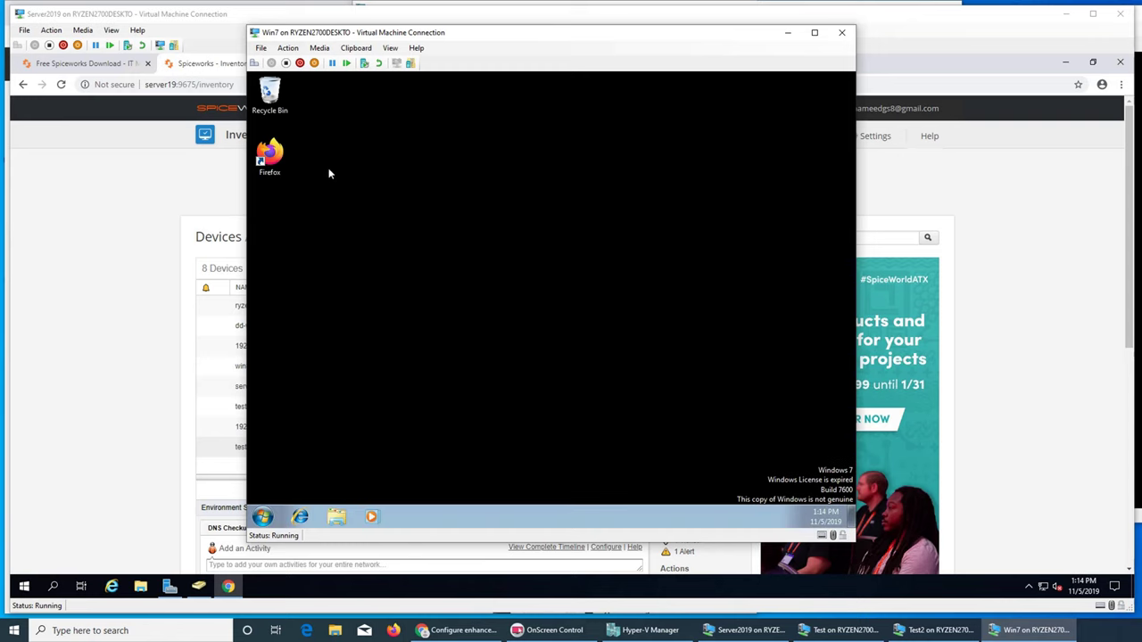
pyautogui.click(788, 33)
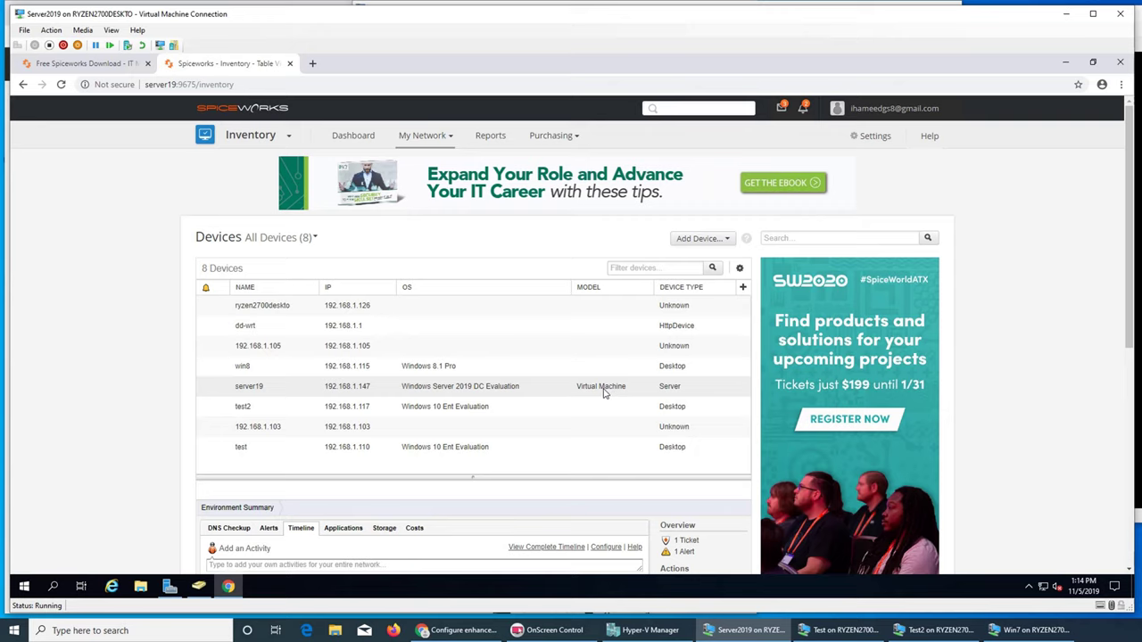
# - Try rescanning win8 from Configuration's Advanced Options without credentials, then close the troubleshooting window
pyautogui.scroll(-5, 602, 392)
pyautogui.scroll(5, 571, 387)
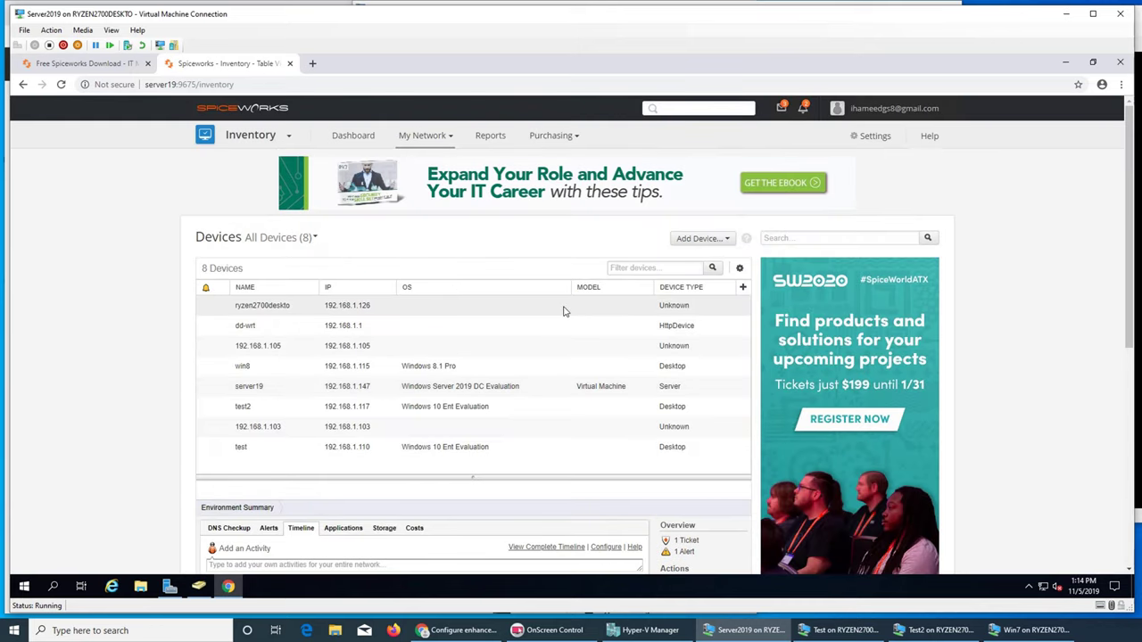
pyautogui.click(446, 366)
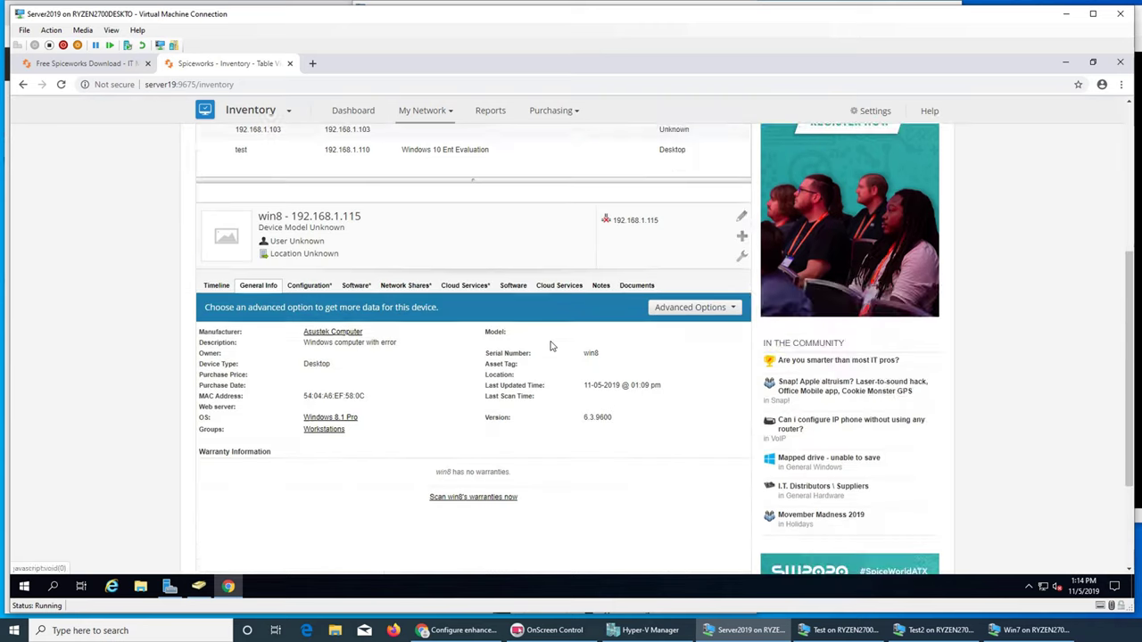
pyautogui.click(309, 263)
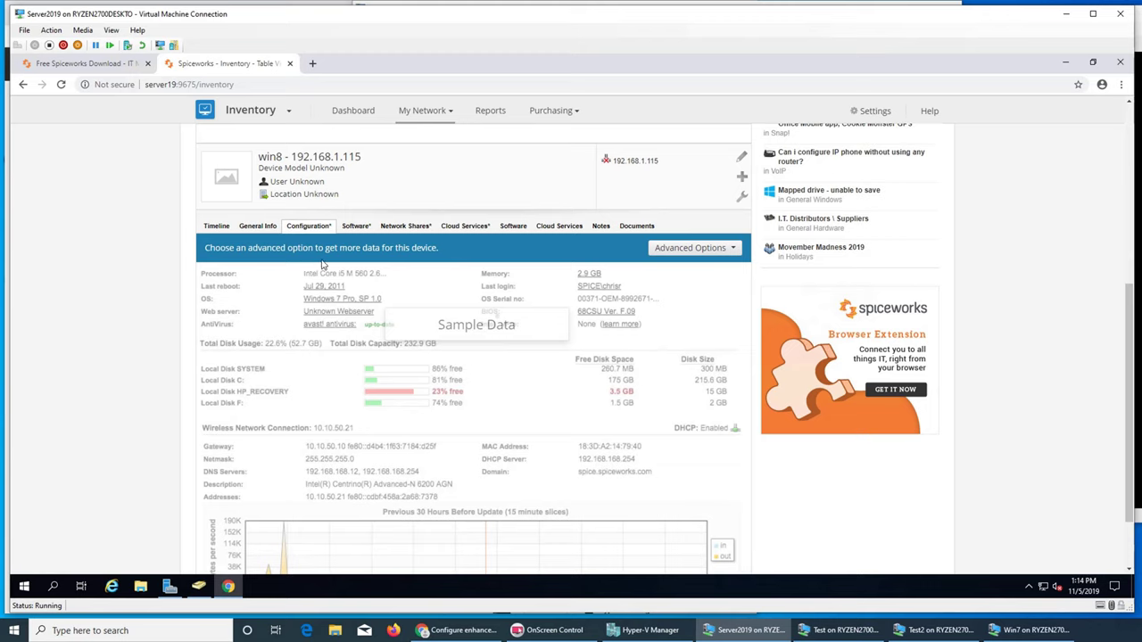
pyautogui.click(691, 248)
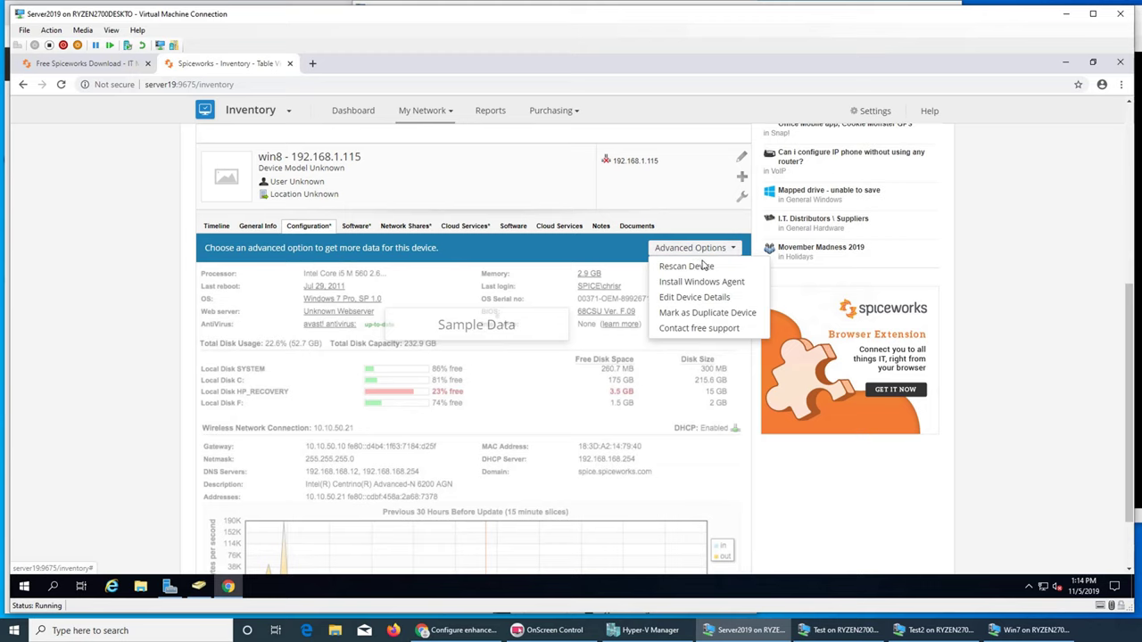
pyautogui.click(704, 267)
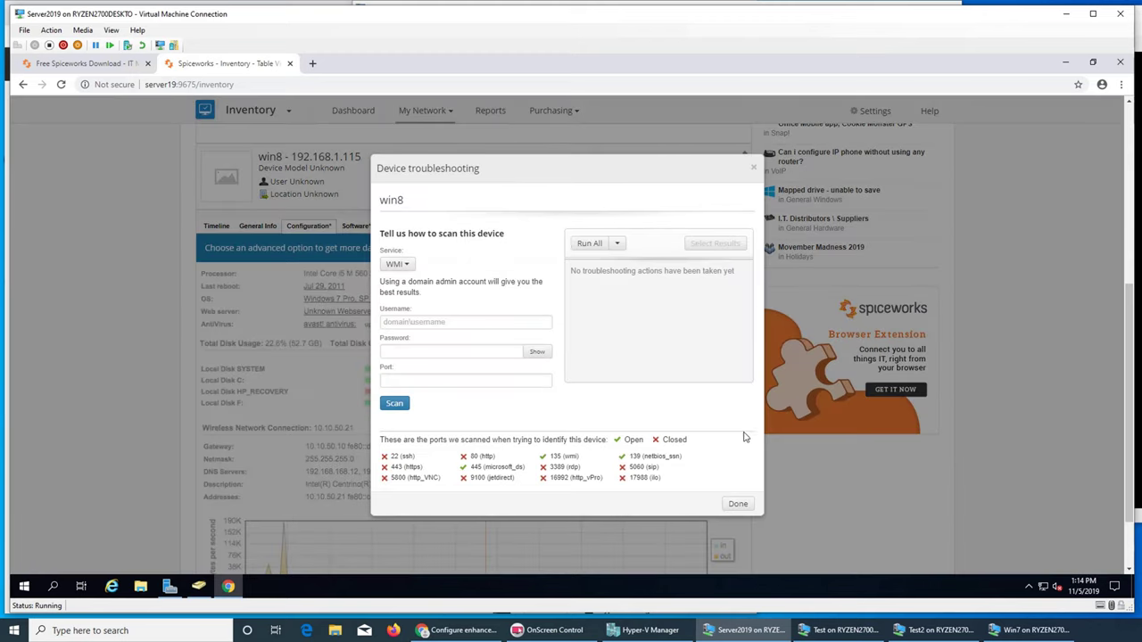
pyautogui.click(394, 403)
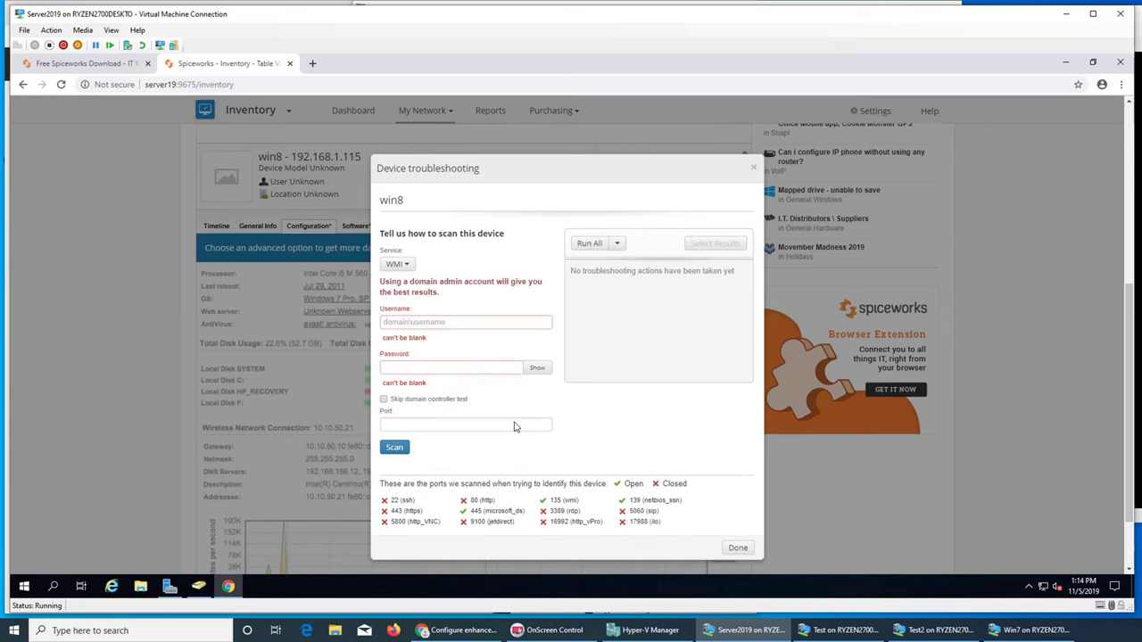
pyautogui.click(737, 548)
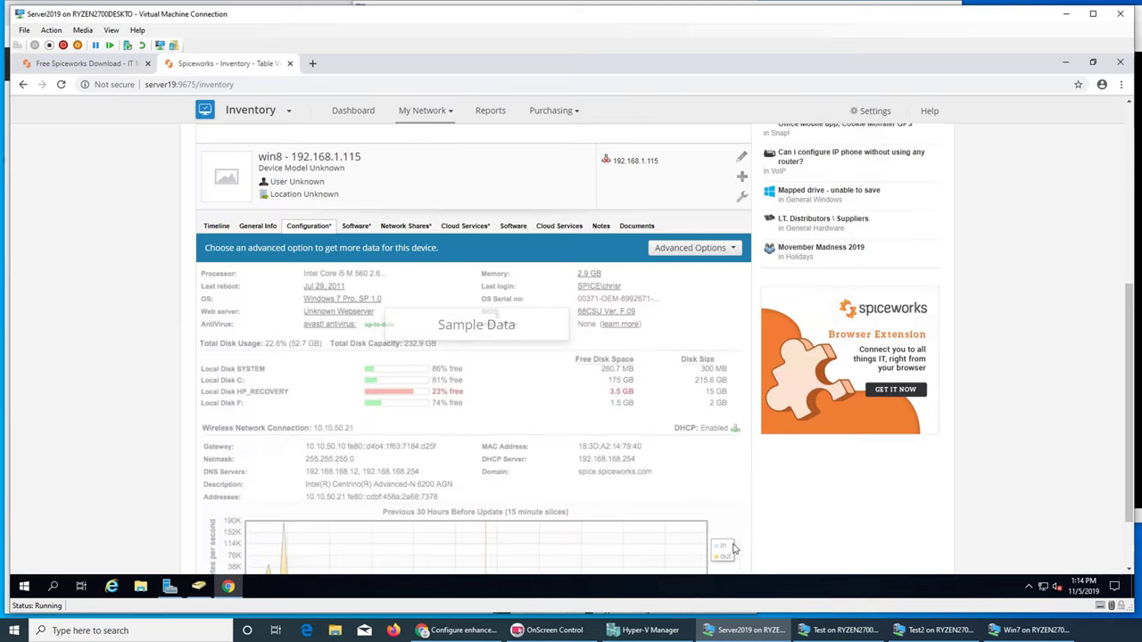
# - Show win8's Software tab listing installed applications like 7-Zip 4.42.00.0
pyautogui.click(681, 247)
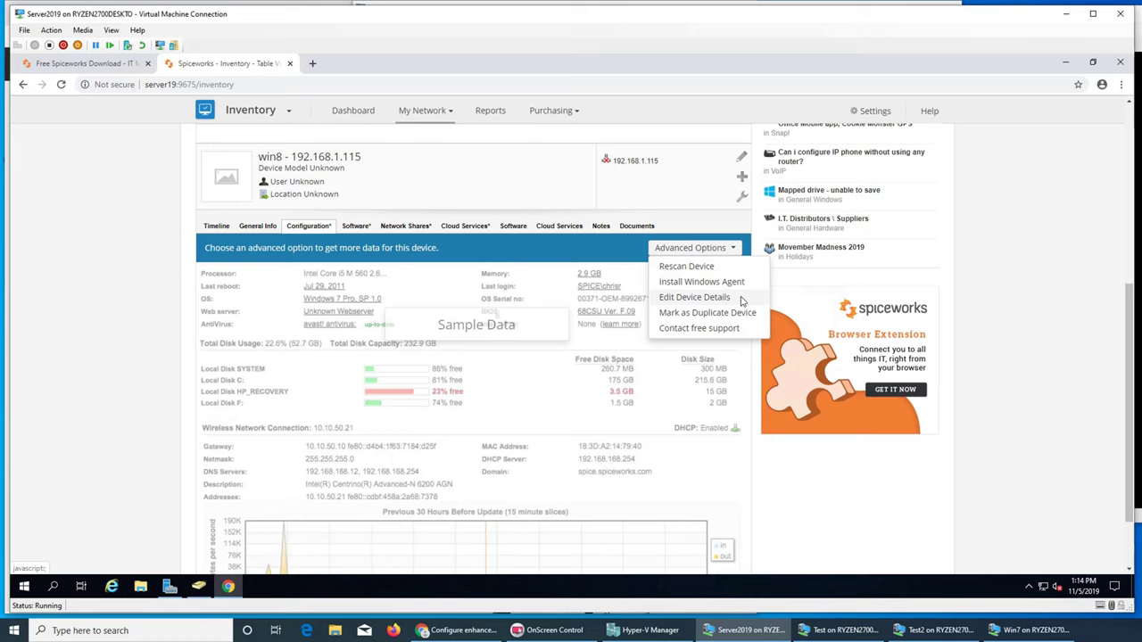
pyautogui.click(354, 227)
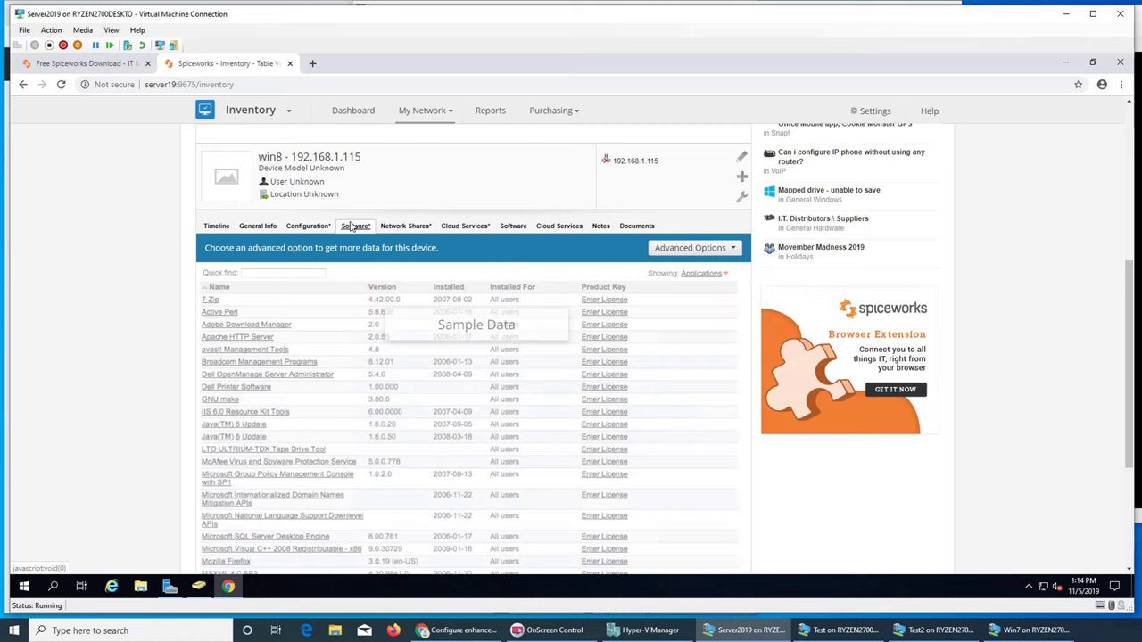
pyautogui.click(680, 250)
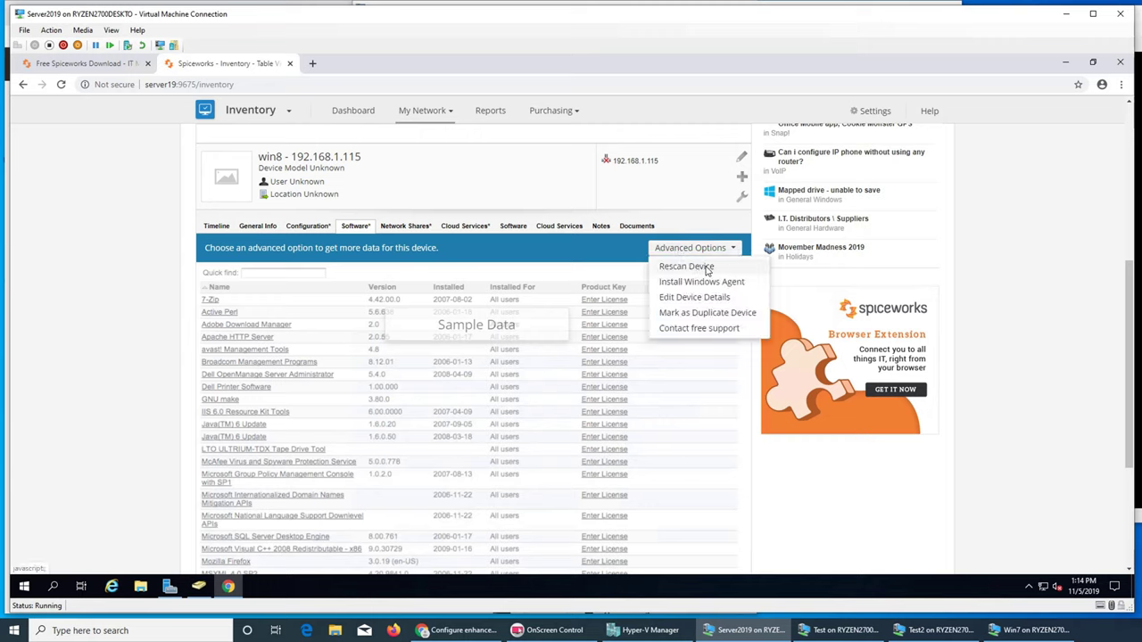
pyautogui.click(599, 202)
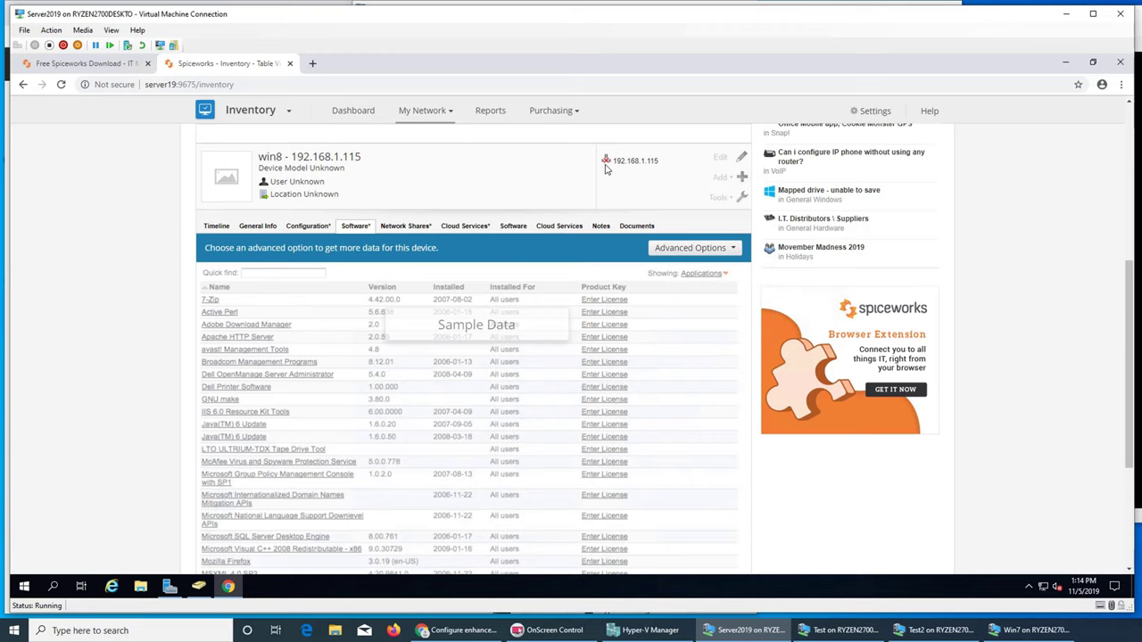
pyautogui.scroll(4, 609, 179)
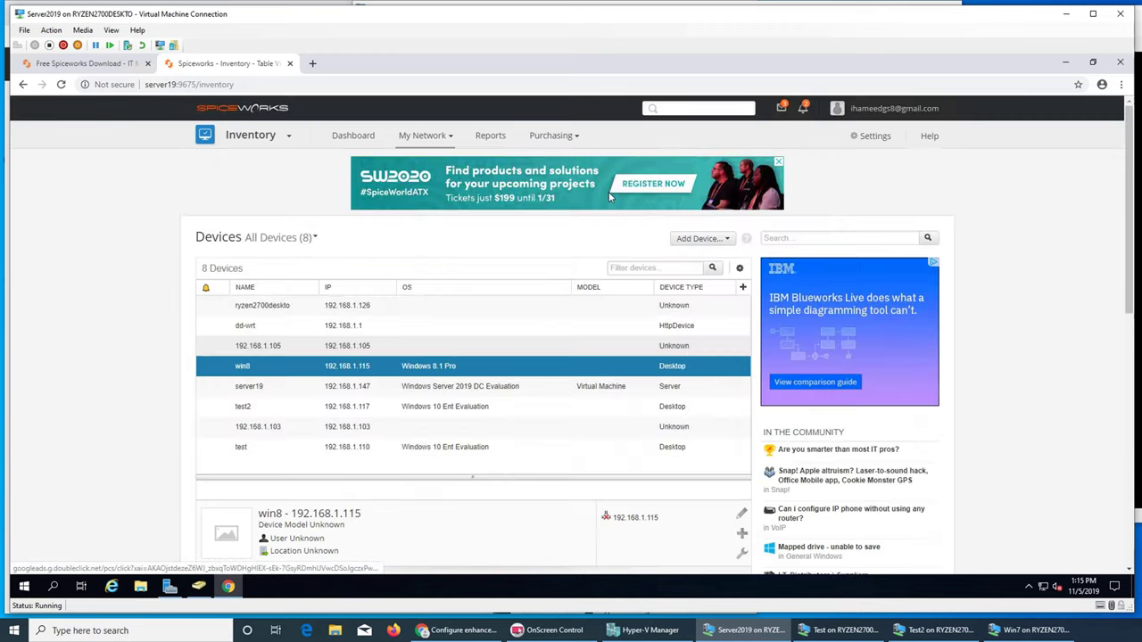